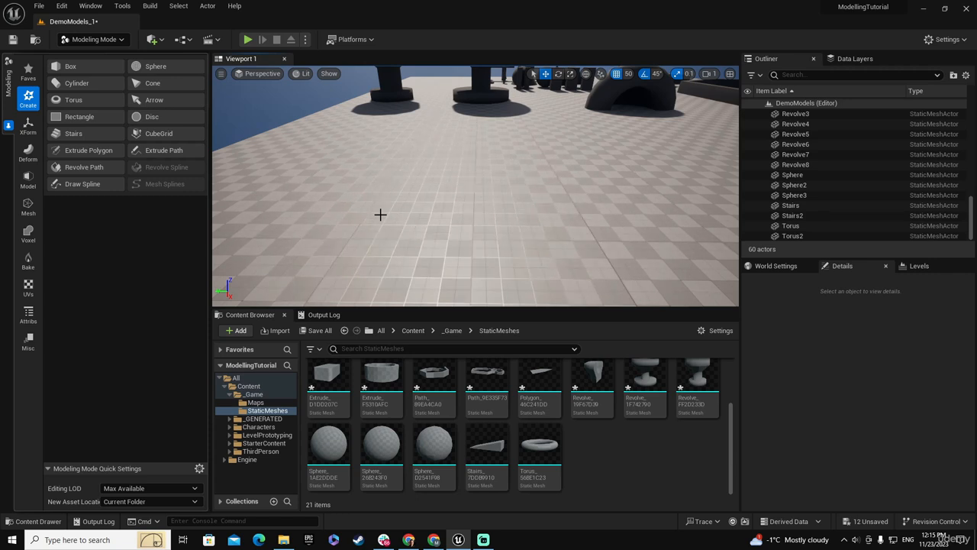
- Draw an open, roughly circular seven-point spline on the empty floor with Draw Spline and accept it as a spline actor
click(76, 184)
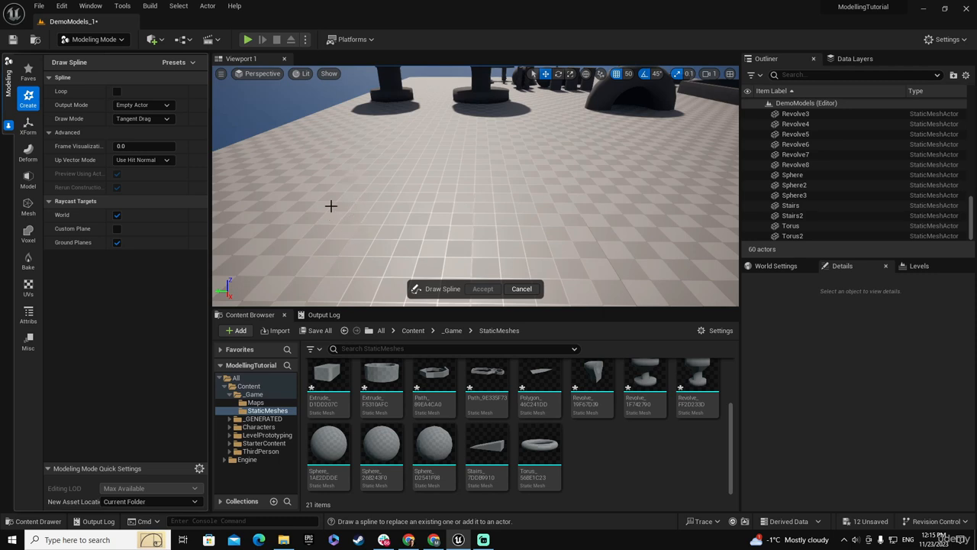
drag(359, 208, 368, 229)
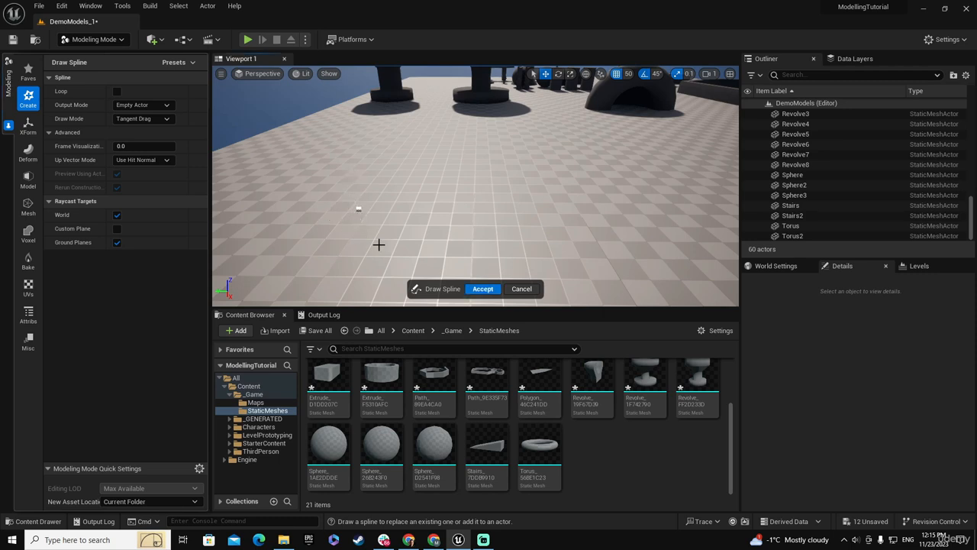
drag(430, 250, 558, 243)
drag(595, 189, 595, 157)
drag(540, 139, 517, 133)
drag(431, 143, 345, 175)
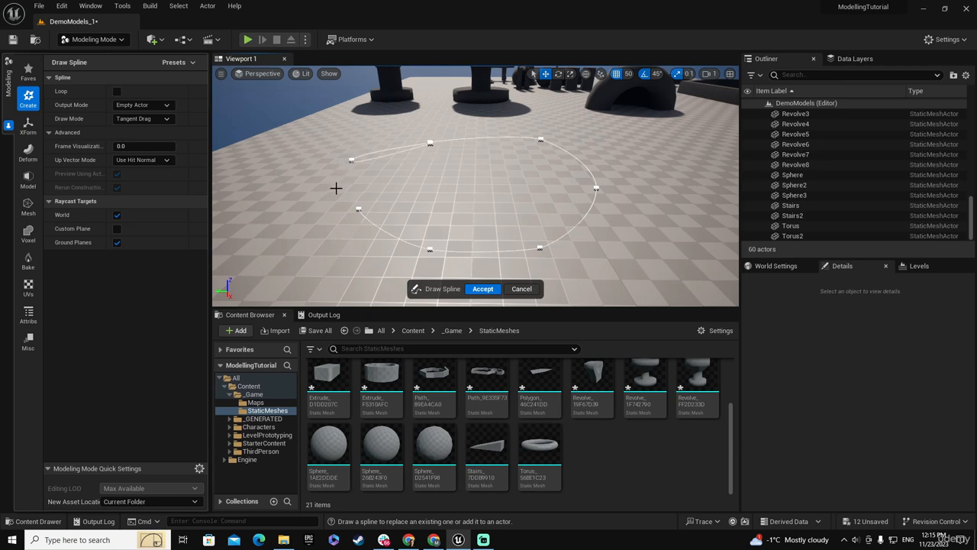
key(ctrl+z)
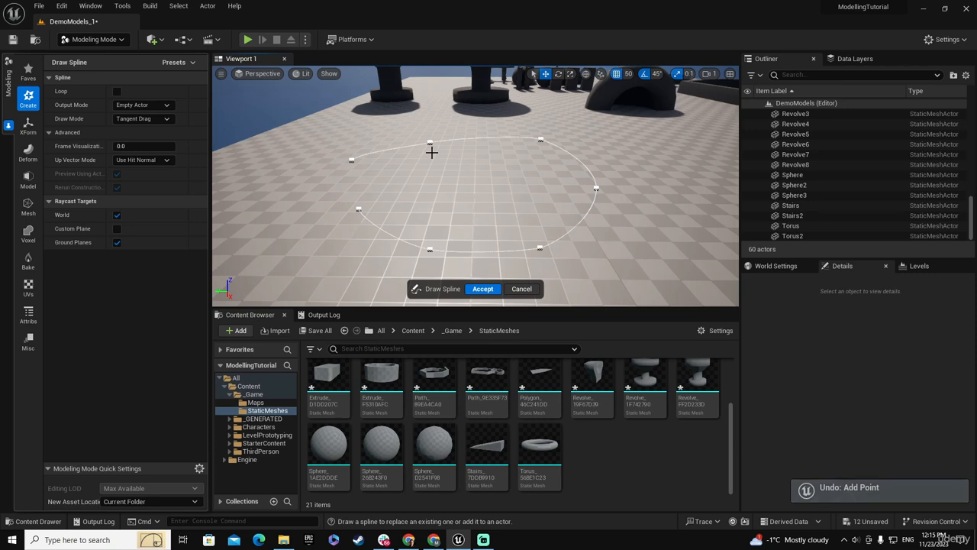
click(486, 289)
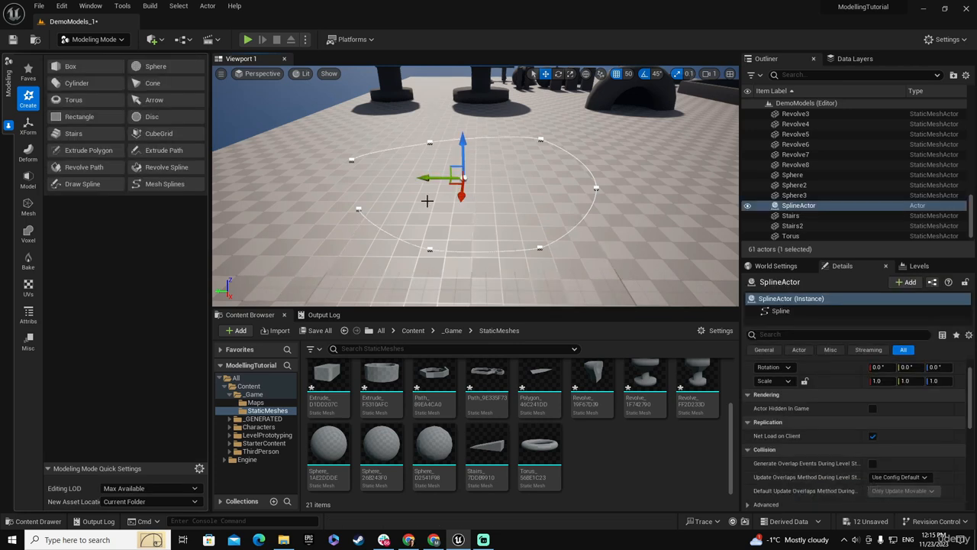
- Move the spline's rear-left point slightly farther back along the ground and preview the spline's surface with Mesh Splines
click(430, 142)
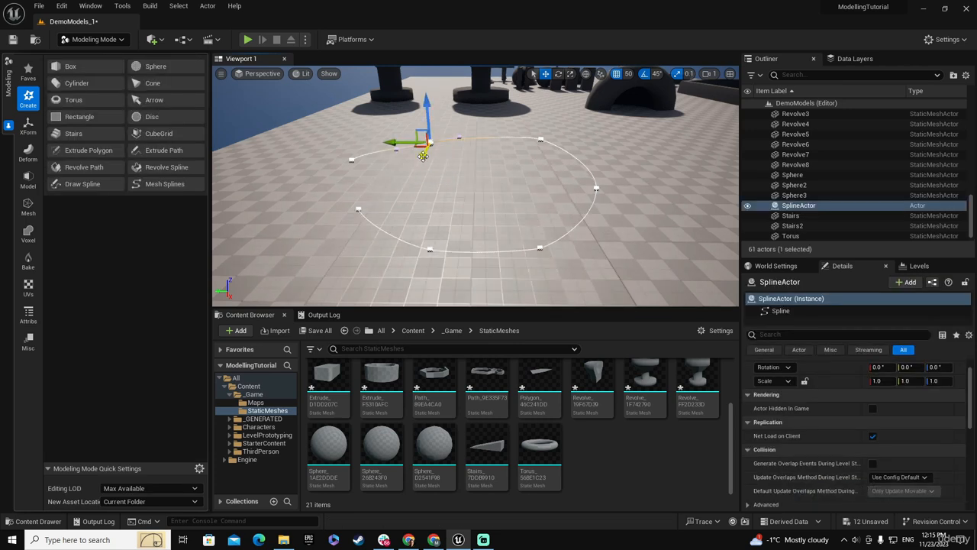
drag(423, 156, 393, 137)
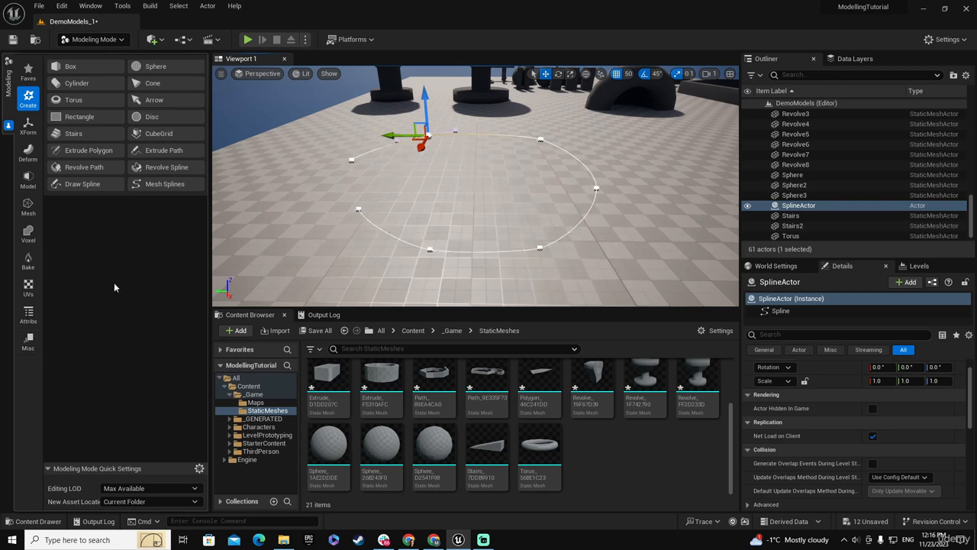
click(163, 184)
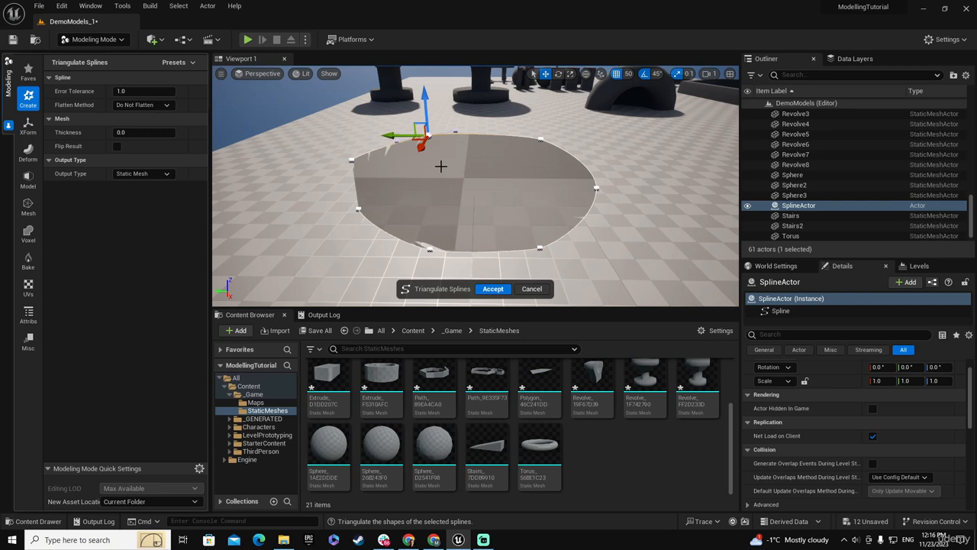
- Raise the spline's two rear points, rightmost point and front-right point above the floor, and accept the triangulated static mesh
drag(423, 95, 424, 77)
click(541, 140)
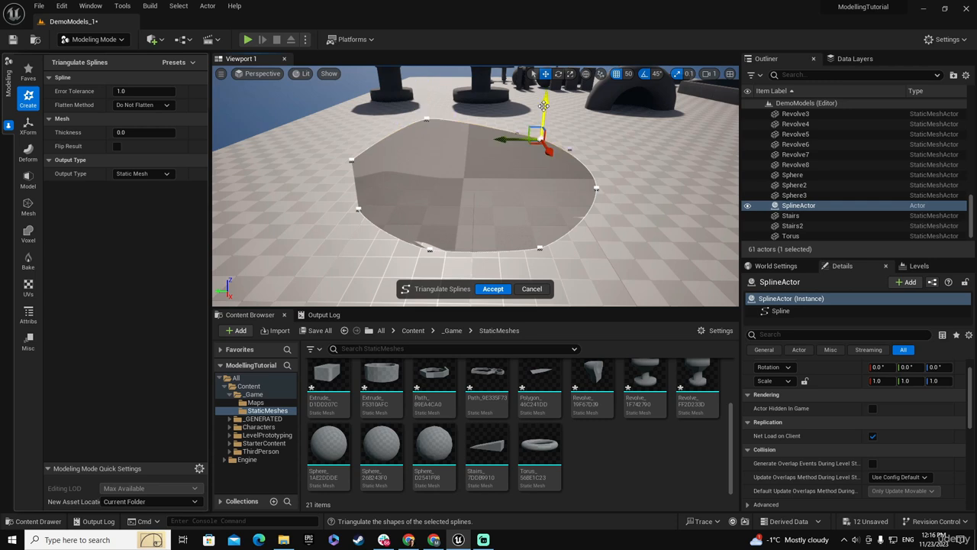
drag(544, 106, 548, 83)
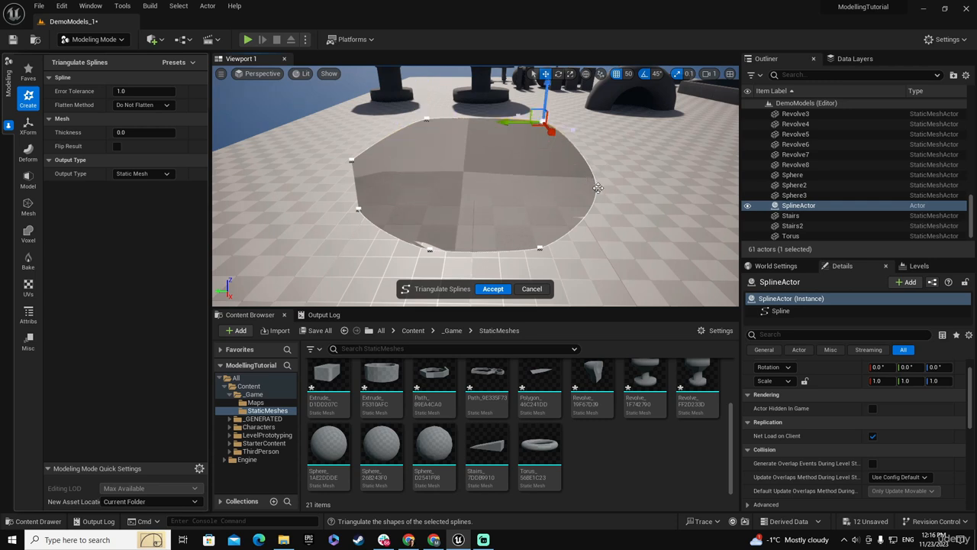
drag(598, 188, 600, 189)
click(591, 187)
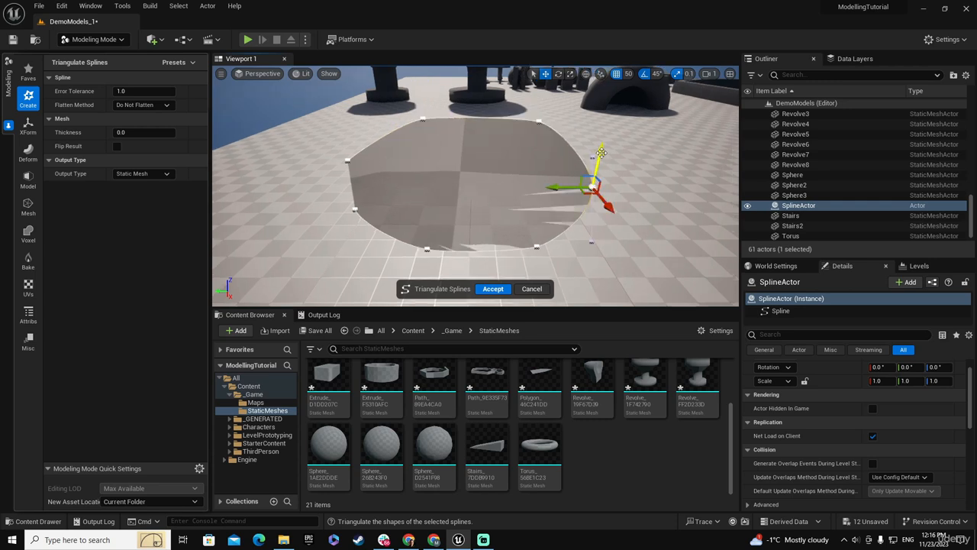
drag(603, 151, 613, 103)
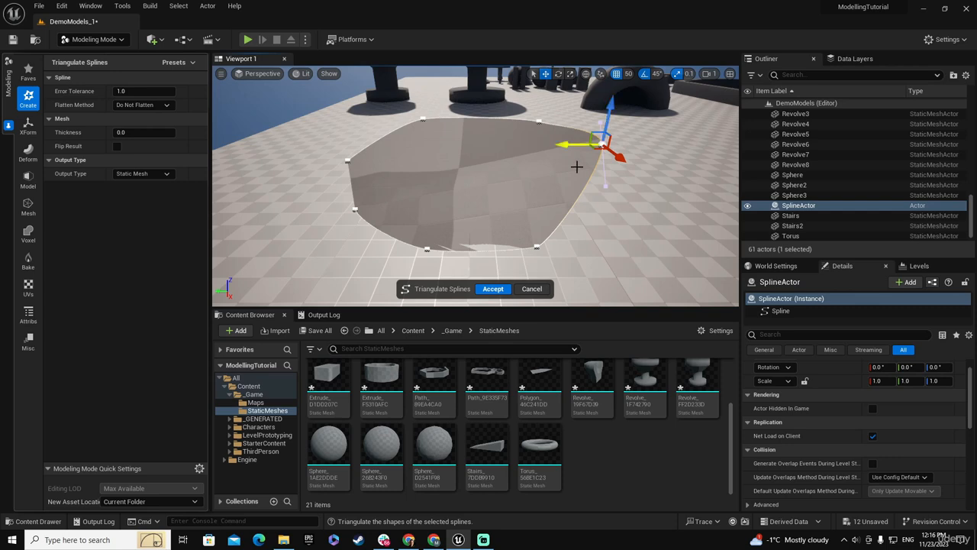
click(537, 246)
drag(540, 216, 542, 194)
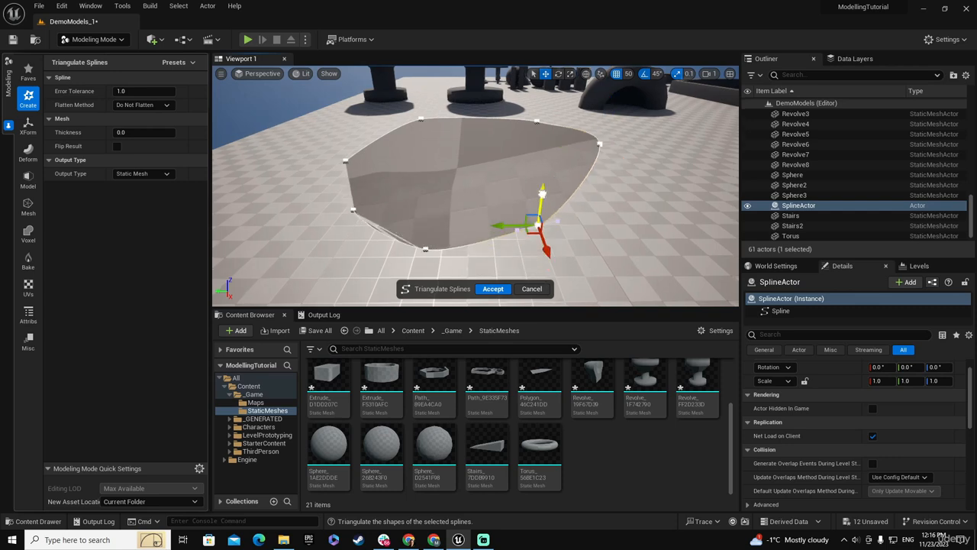
right_drag(475, 216, 480, 180)
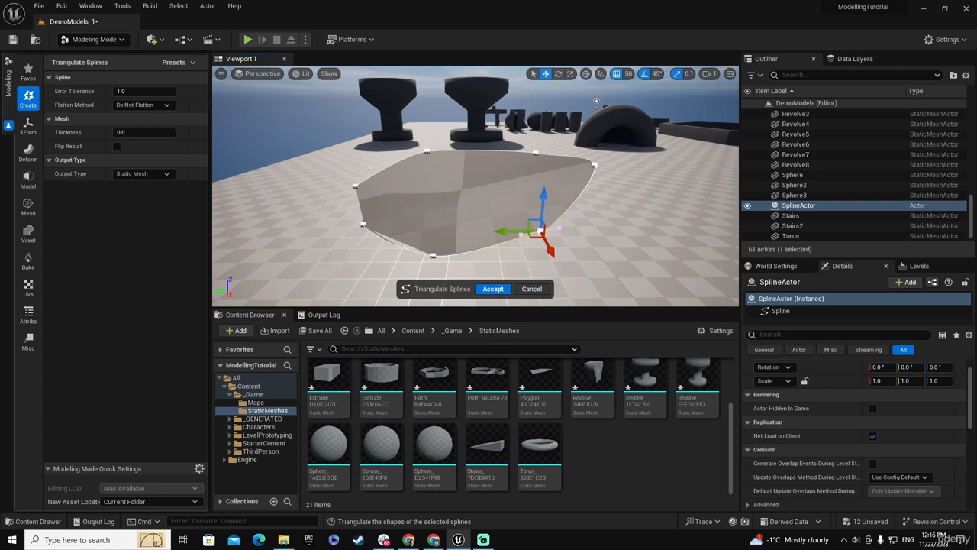
click(493, 289)
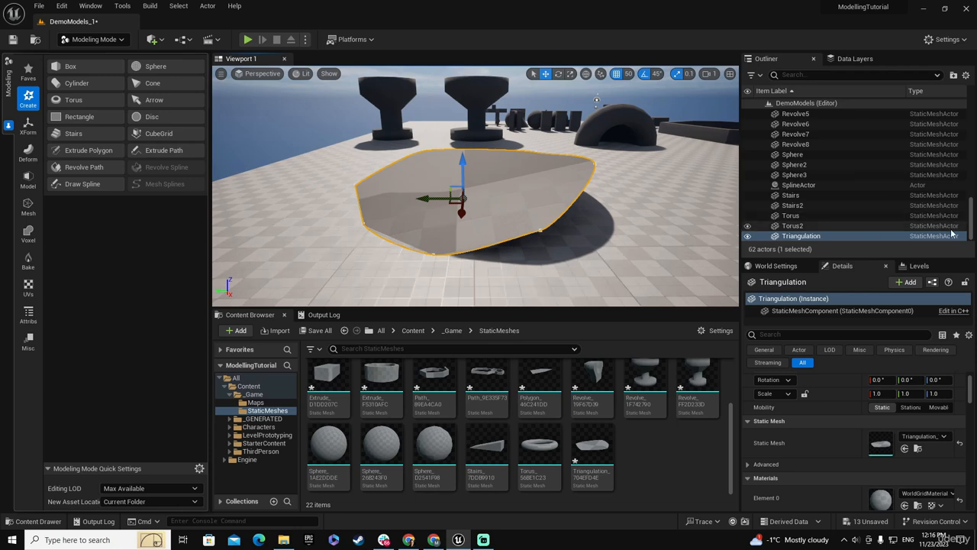
- Lift the triangulated mesh above the floor and shift it sideways to the left, clear of its source spline
drag(463, 162, 467, 128)
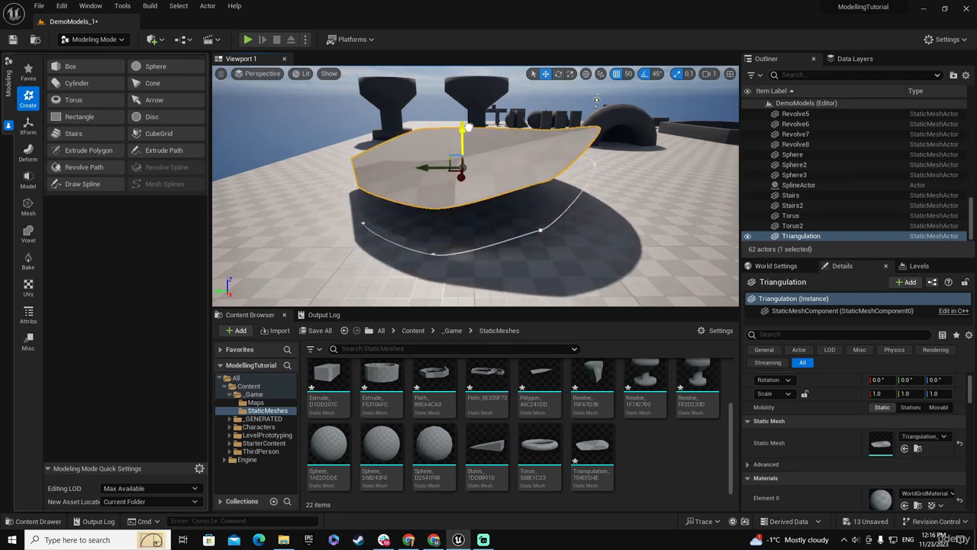
drag(426, 168, 338, 173)
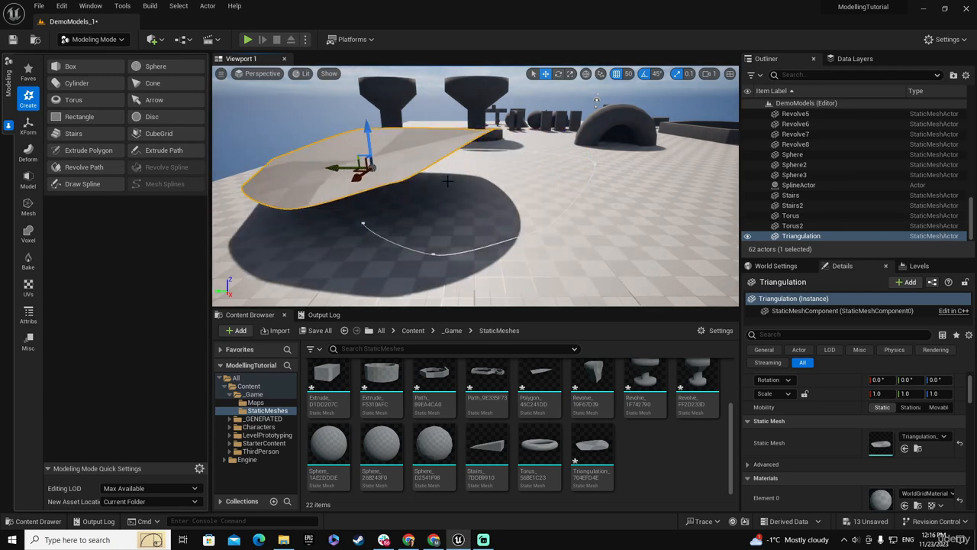
mouse_move(448, 181)
right_down()
mouse_move(443, 210)
mouse_move(447, 195)
right_up()
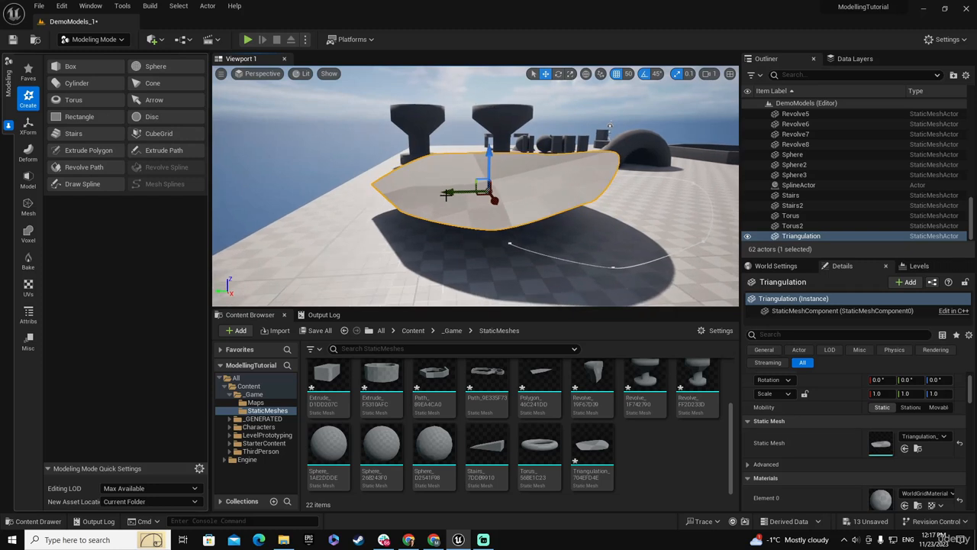
drag(448, 194, 383, 194)
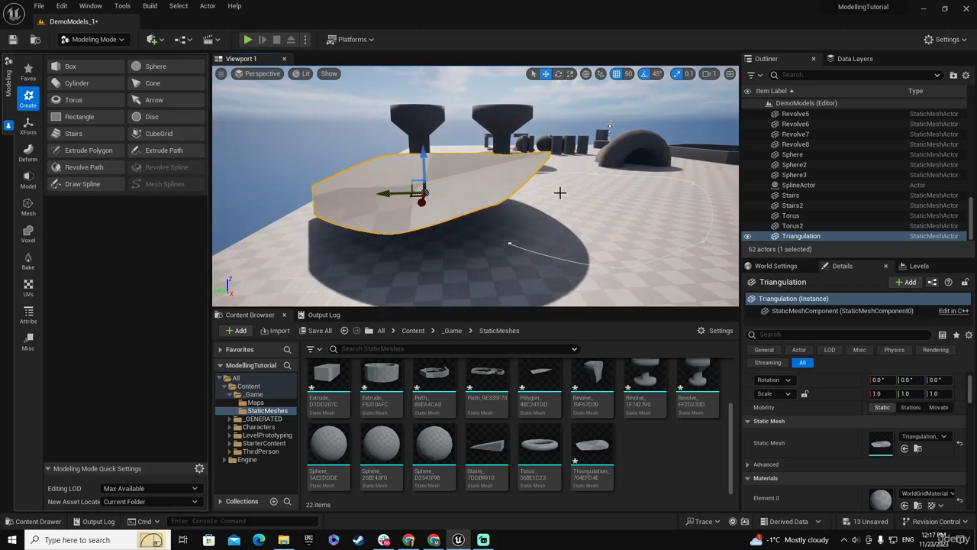
- Select the SplineActor and move it sideways to the right, onto the open floor away from the triangulated mesh
right_drag(560, 191, 588, 196)
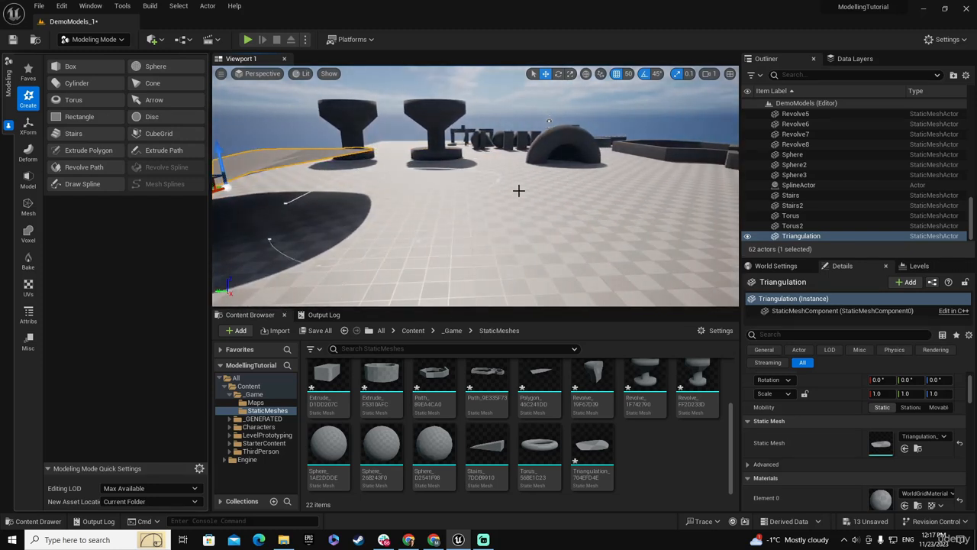
click(488, 190)
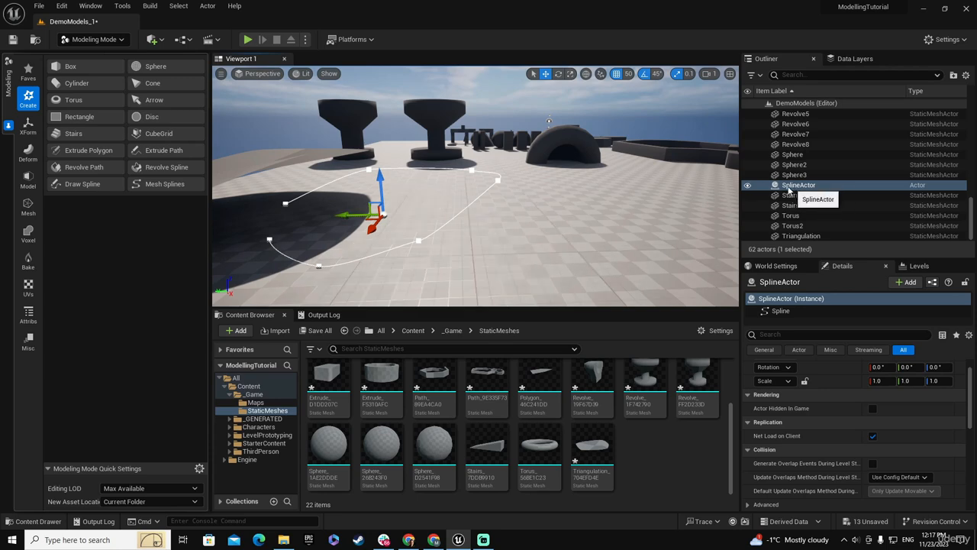
drag(345, 213, 495, 216)
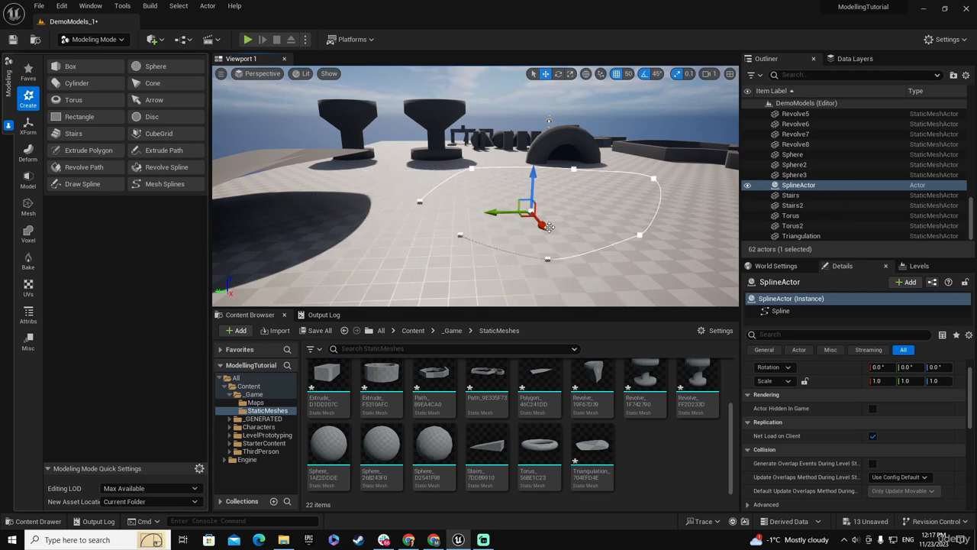
- Move the spline's front-right point forward along the ground plane to widen the front of the curve
right_drag(549, 226, 616, 225)
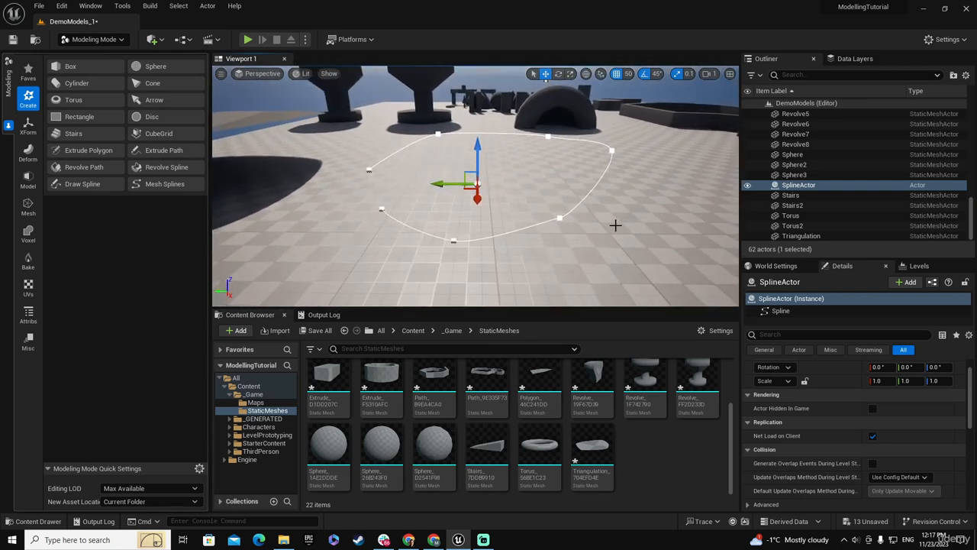
click(560, 218)
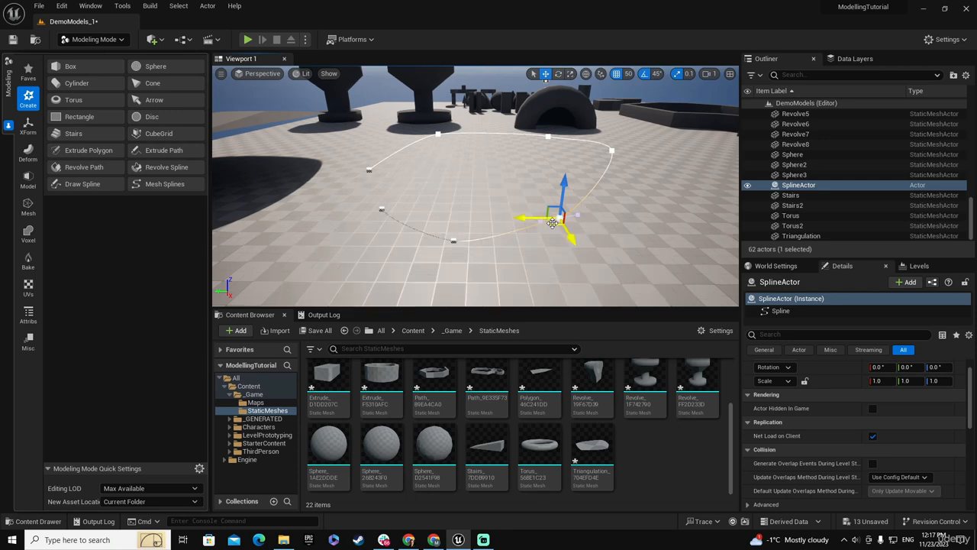
drag(549, 226, 549, 247)
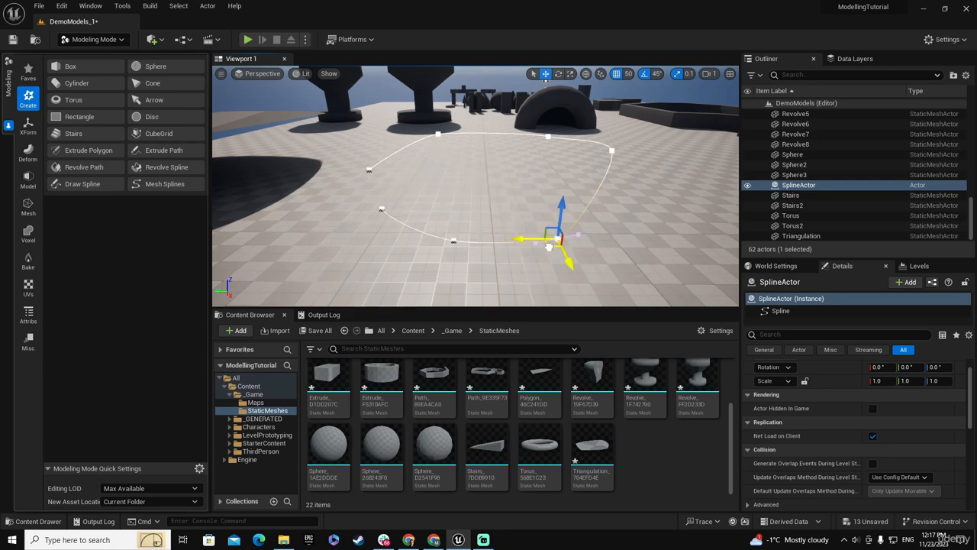
- Add a spline point midway along the right-hand segment and shift it outward to round that side
right_click(596, 198)
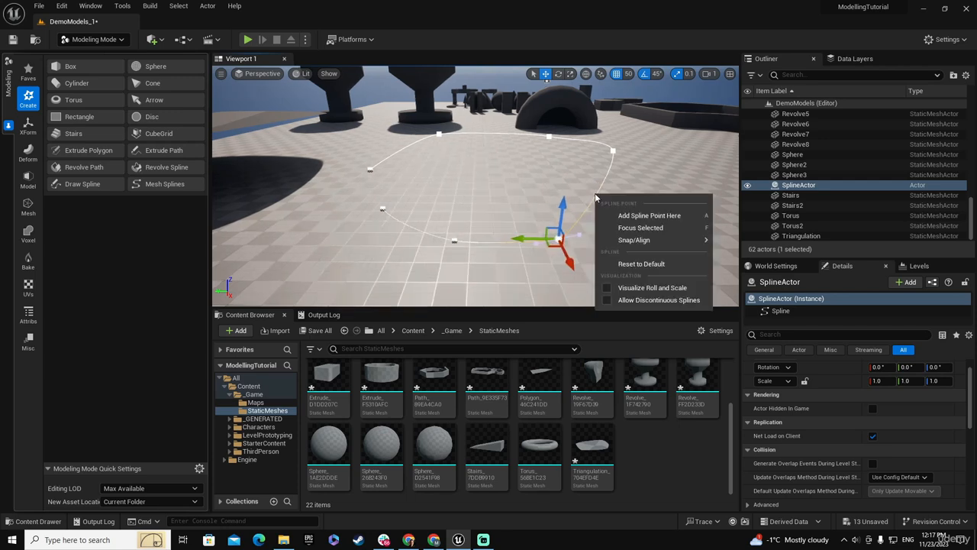
click(646, 216)
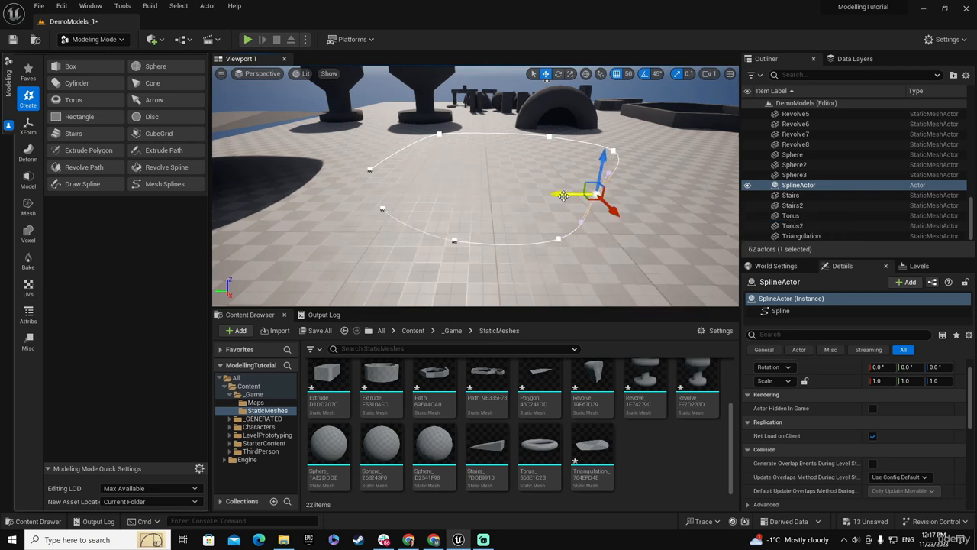
drag(563, 196, 590, 198)
- Raise the two points at the back of the spline slightly above the floor
mouse_move(620, 236)
right_down()
mouse_move(617, 197)
mouse_move(602, 229)
mouse_move(600, 216)
mouse_move(626, 235)
right_up()
key(q)
key(e)
key(d)
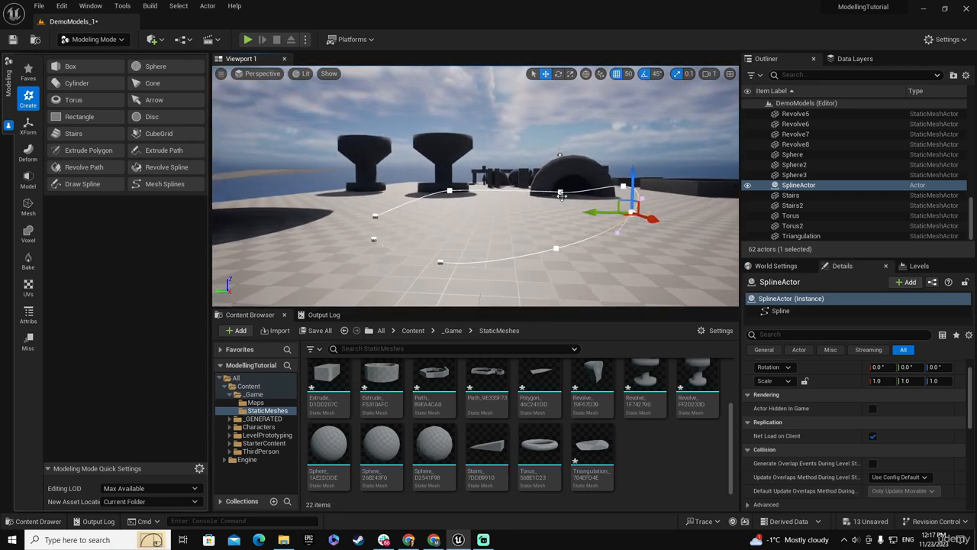
click(624, 186)
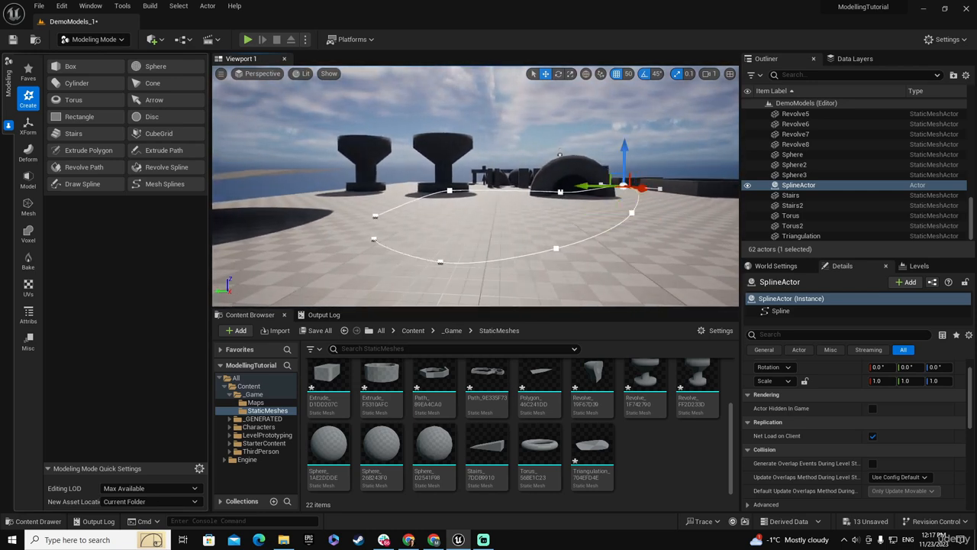
click(561, 192)
drag(560, 158, 559, 139)
click(450, 190)
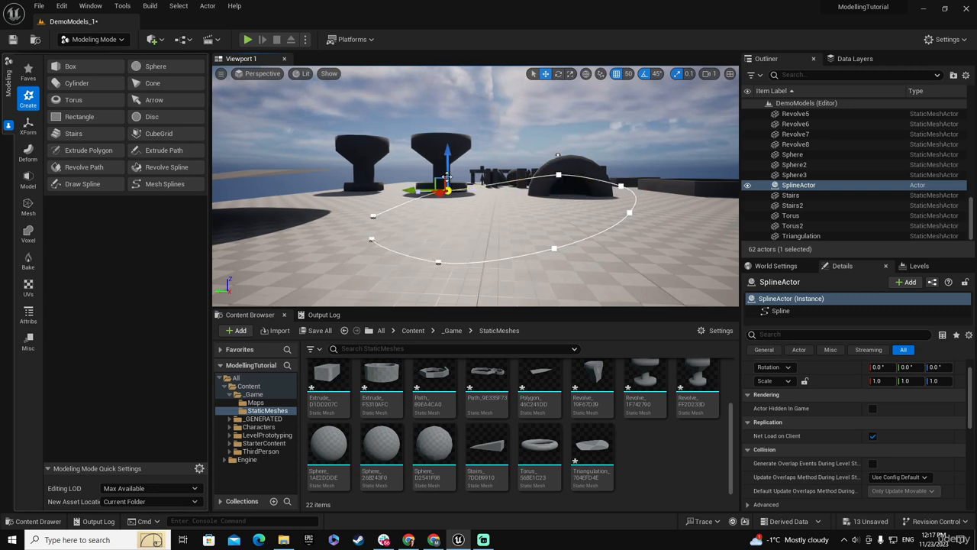
drag(449, 153, 448, 143)
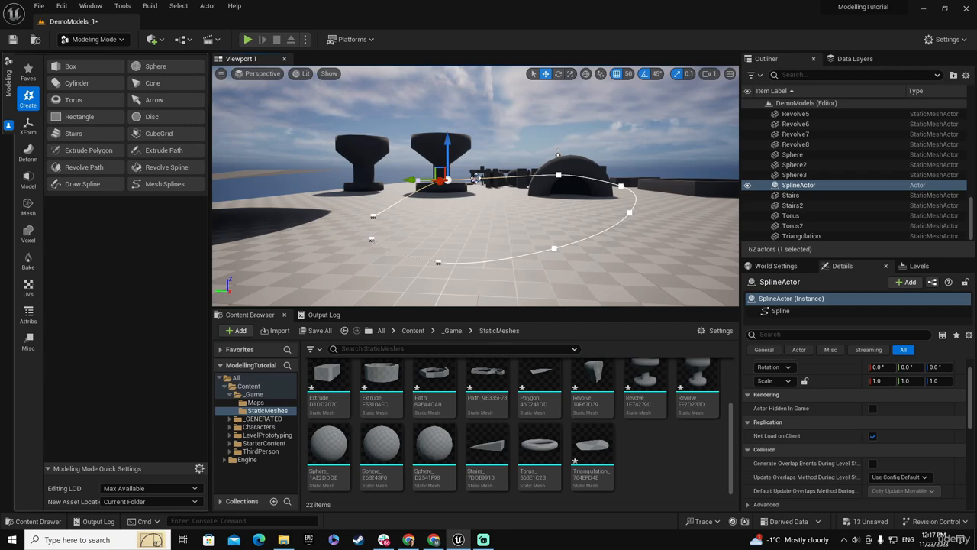
- Triangulate the reshaped spline with Mesh Splines and set the mesh thickness to 100
mouse_move(472, 182)
right_down()
mouse_move(470, 260)
mouse_move(473, 187)
right_up()
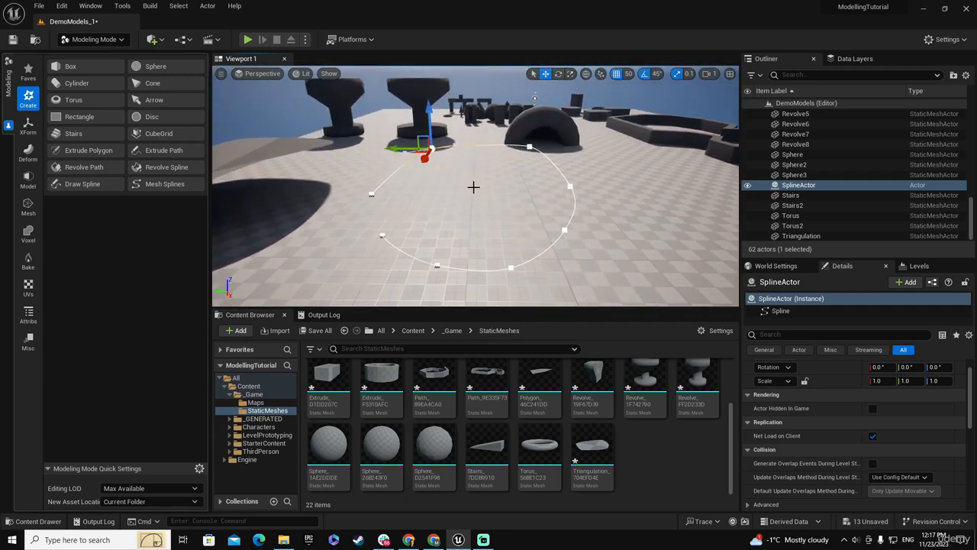
click(161, 185)
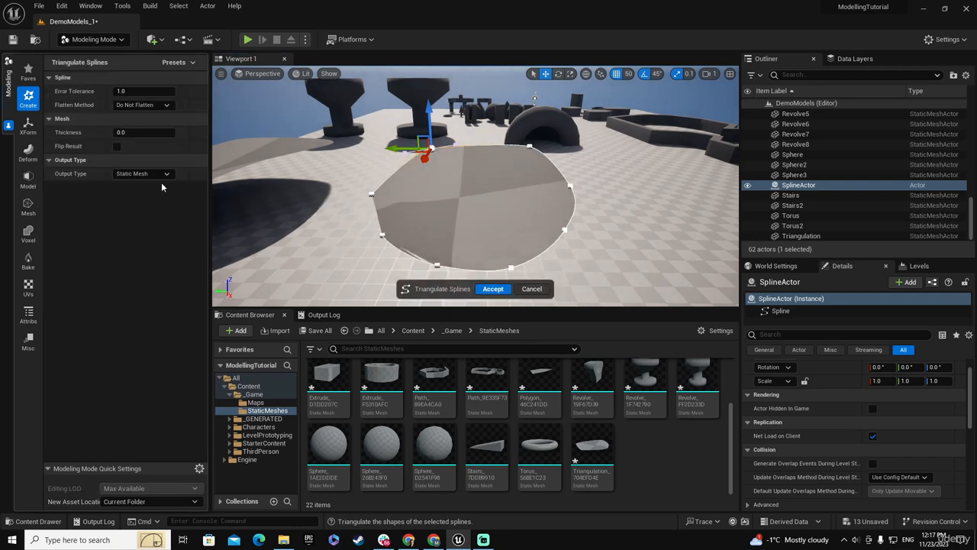
click(120, 132)
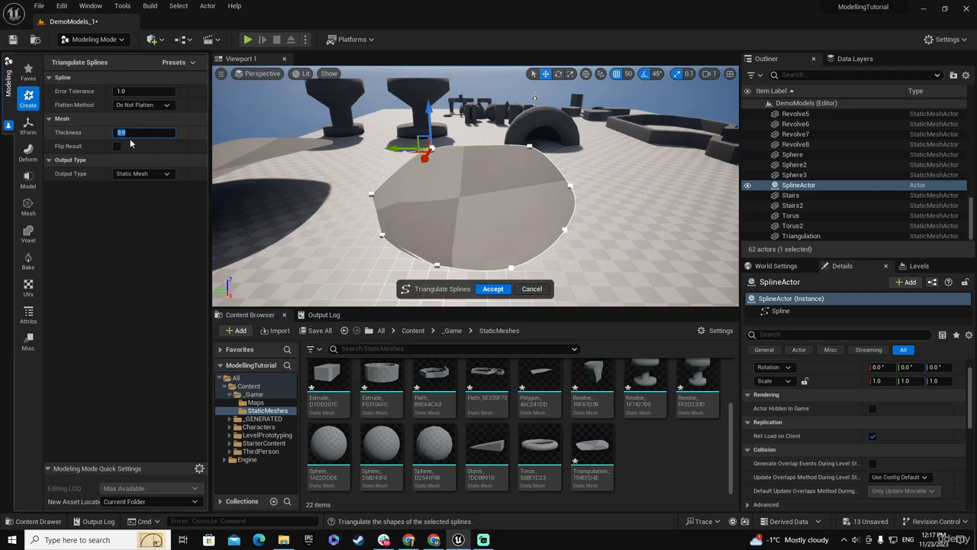
text(100)
key(Return)
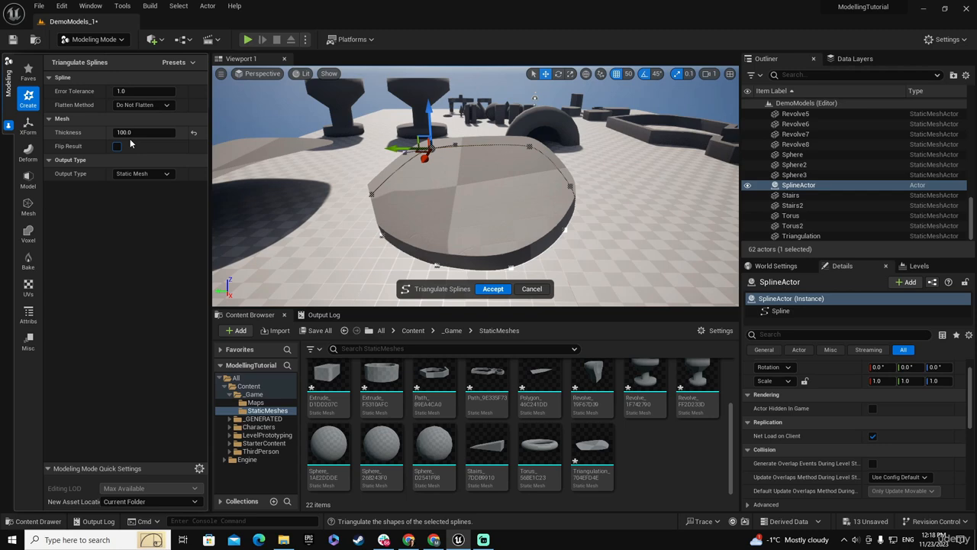
- Accept the 100-thick triangulated mesh and raise it well above the floor, clear of the original spline
key(Return)
right_click(495, 219)
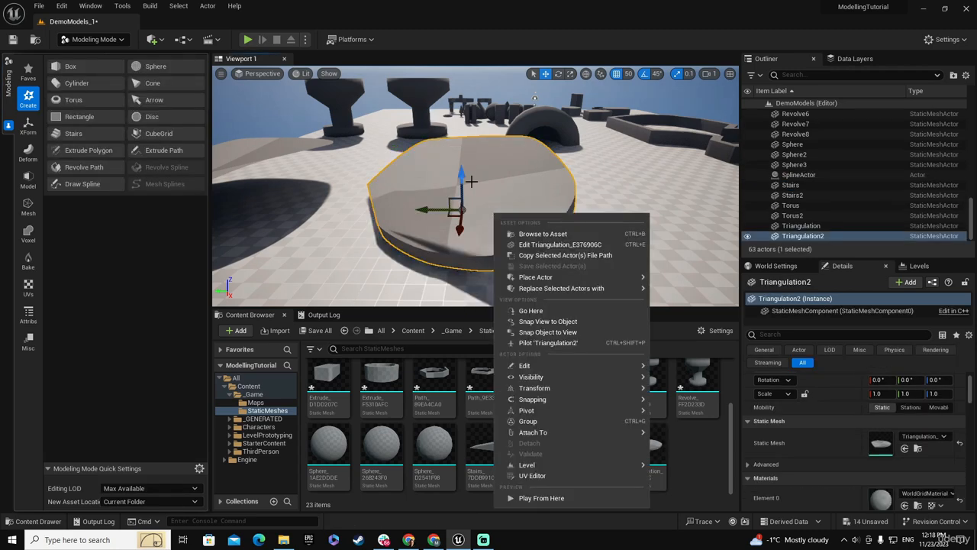
click(462, 178)
drag(462, 179, 461, 120)
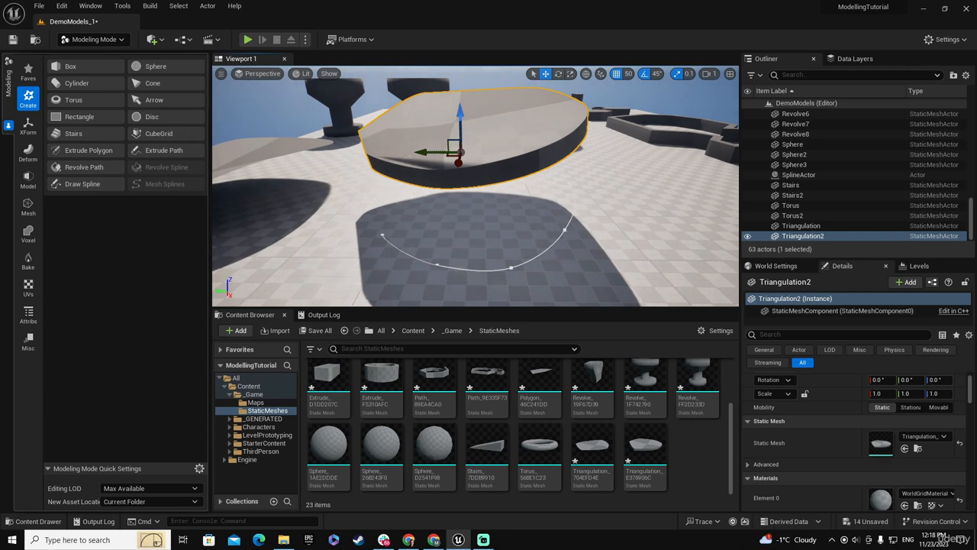
- Try to select the original spline on the floor directly in the viewport
right_drag(461, 153, 397, 166)
drag(349, 201, 336, 201)
mouse_move(336, 201)
right_down()
mouse_move(301, 205)
mouse_move(328, 211)
right_up()
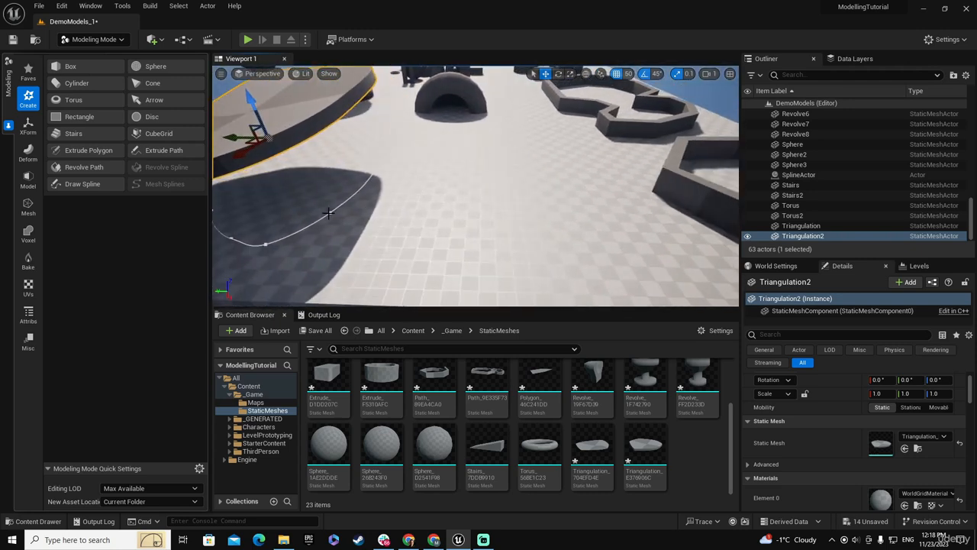
click(355, 195)
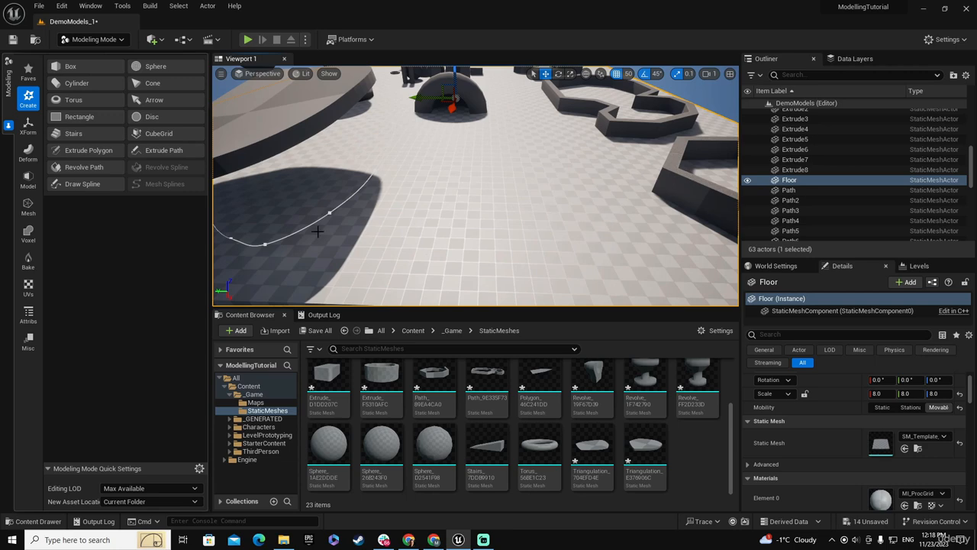
drag(318, 221, 310, 201)
click(313, 202)
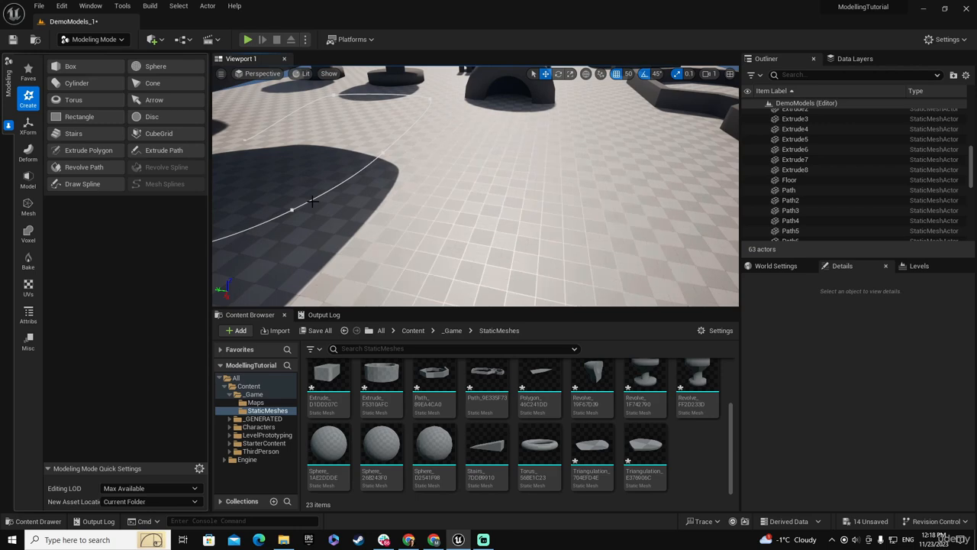
click(312, 198)
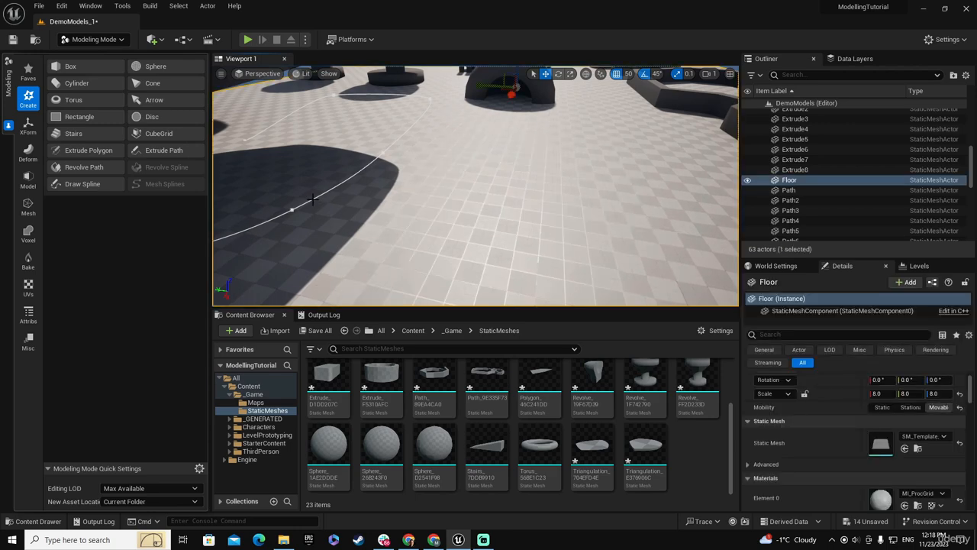
right_drag(312, 199, 302, 162)
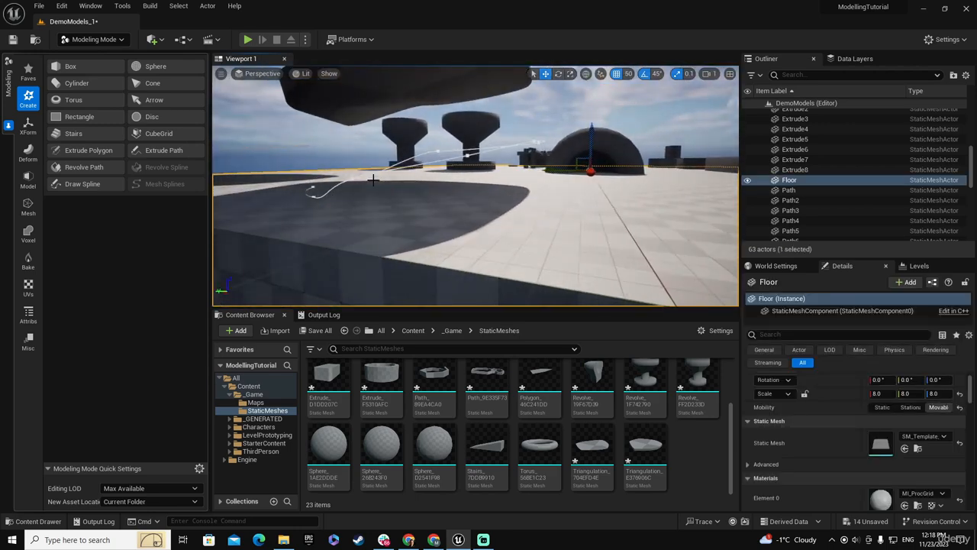
click(467, 155)
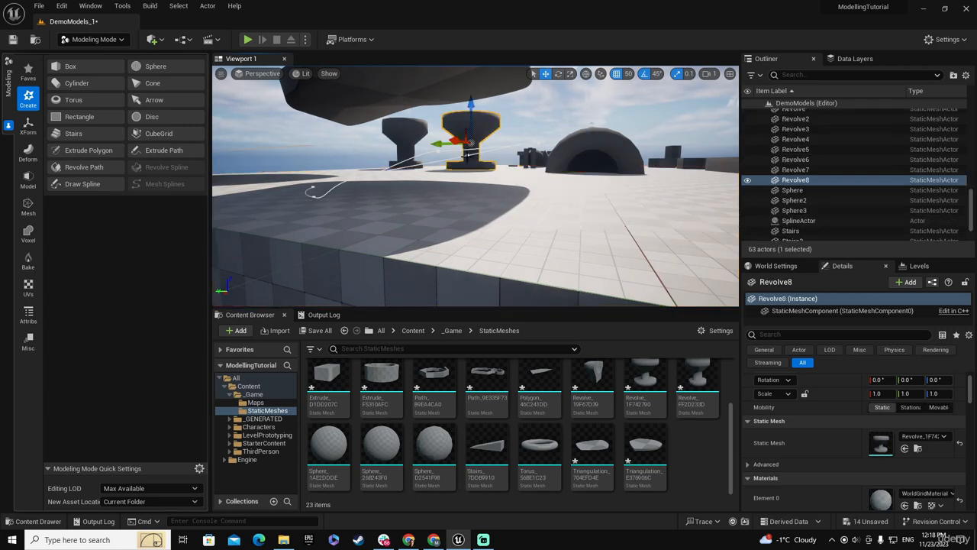
click(439, 161)
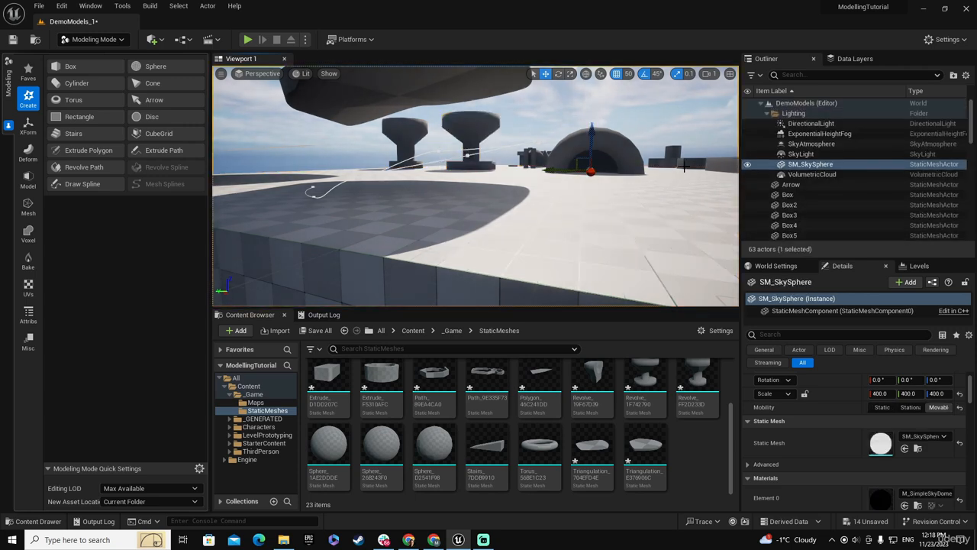
- Filter the level's actors by "spline" and select the SplineActor
scroll(879, 153, down, 5)
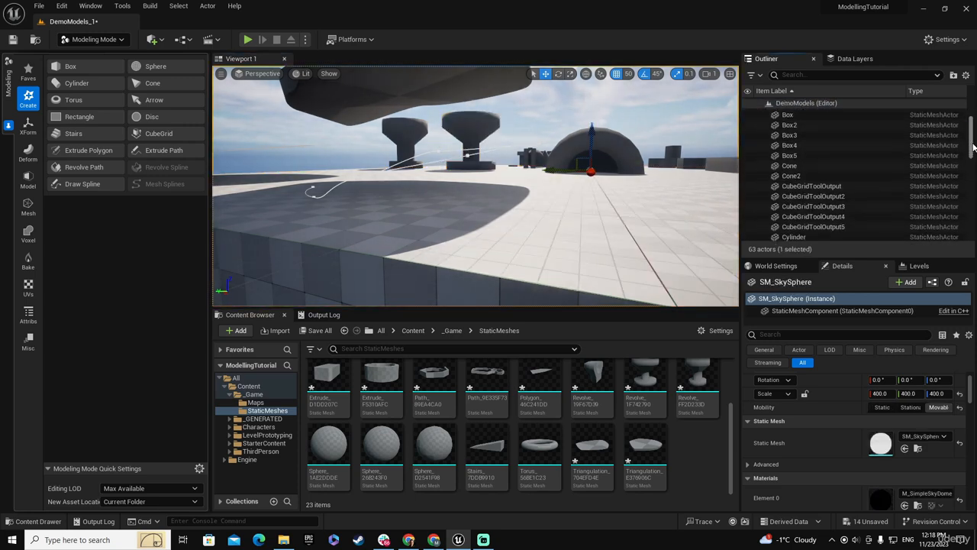
text(spline)
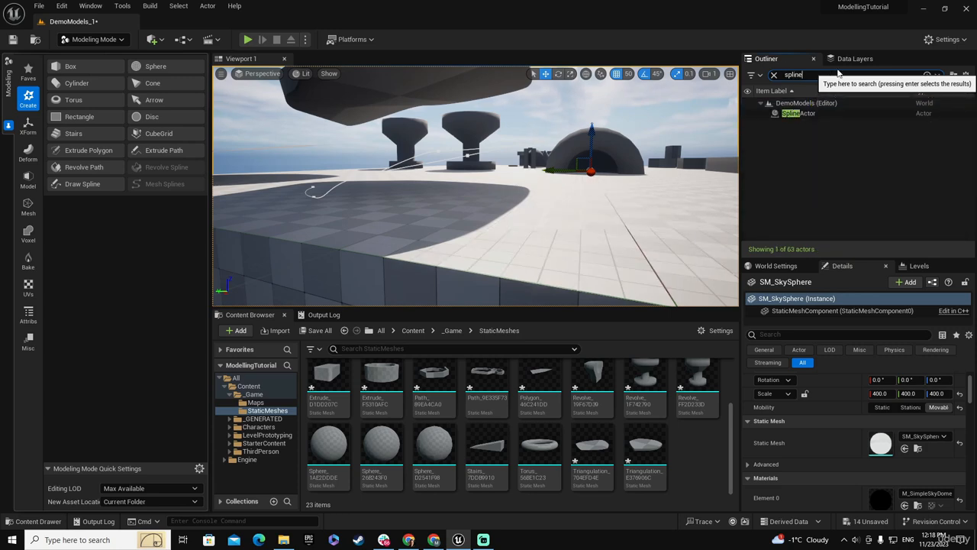
click(798, 113)
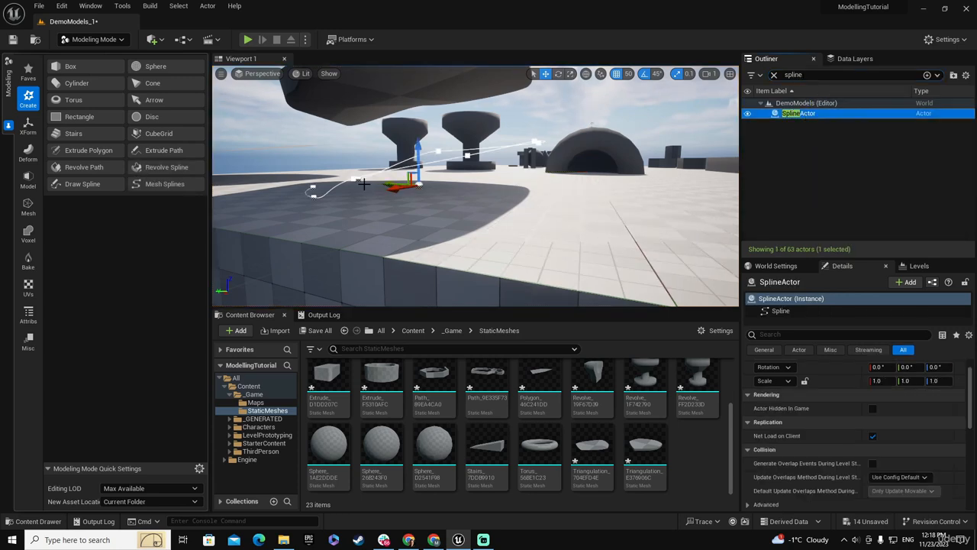
key(f)
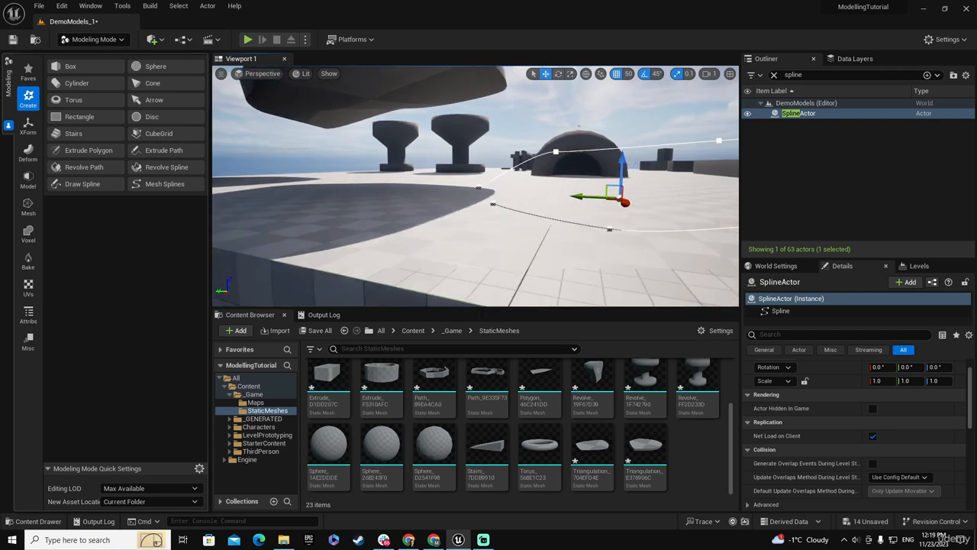
right_drag(343, 205, 374, 261)
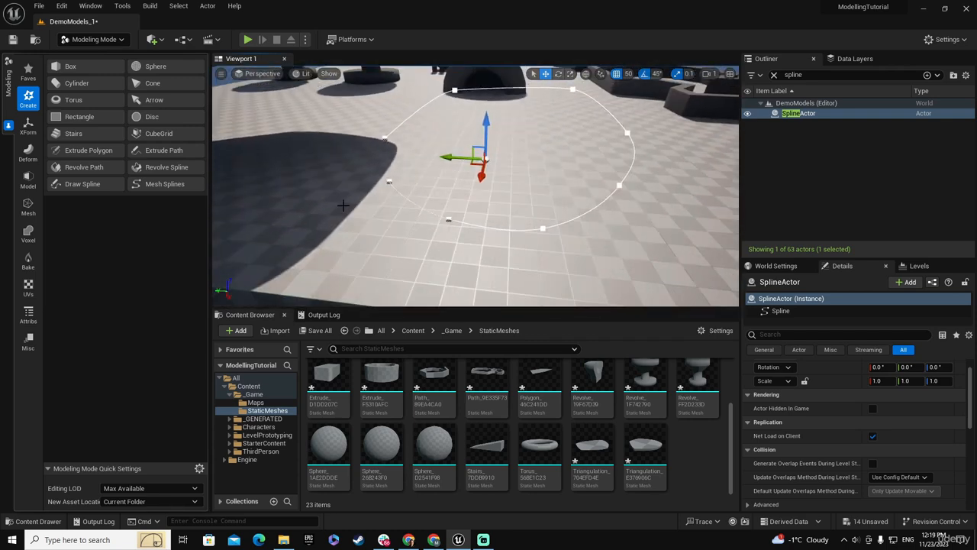
- Move the rear point on the spline's left side slightly forward along the X axis
click(387, 183)
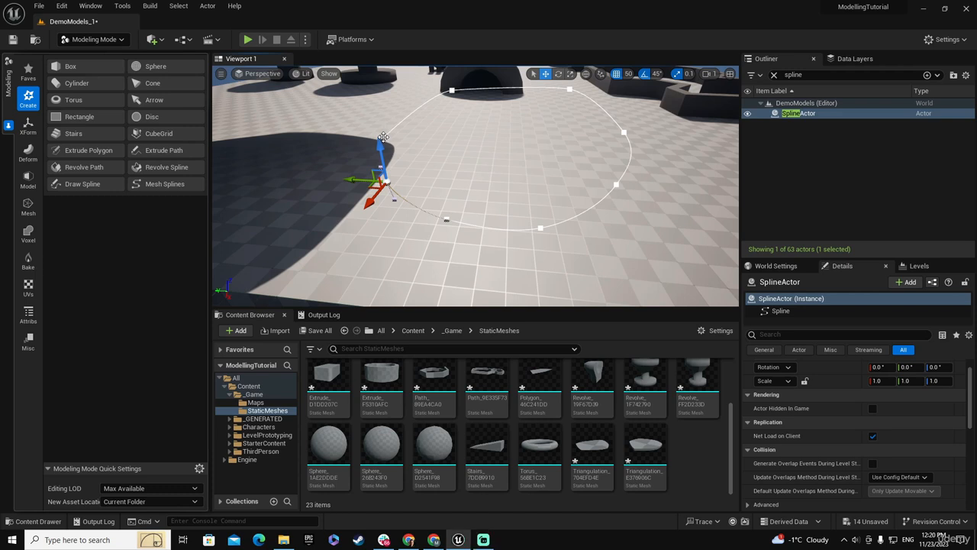
click(382, 139)
right_click(383, 140)
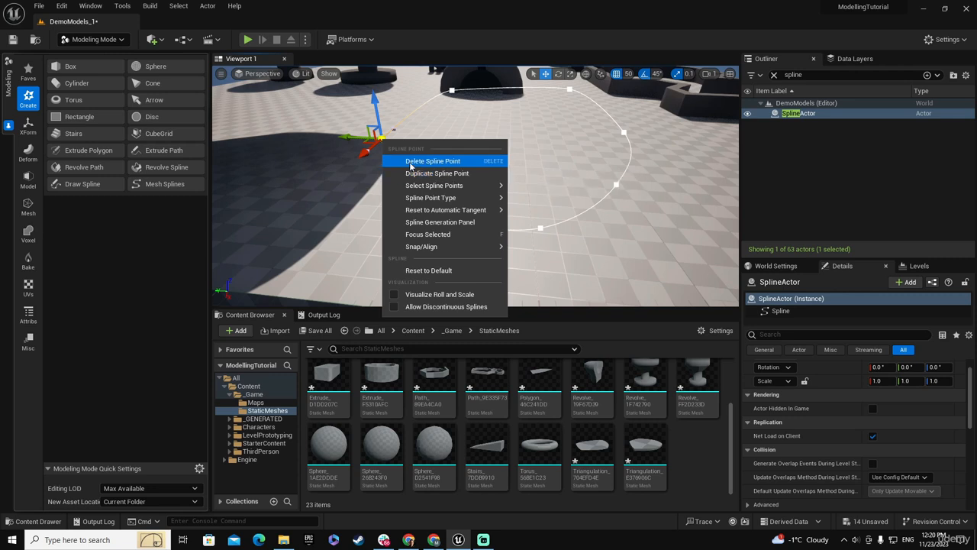
click(381, 142)
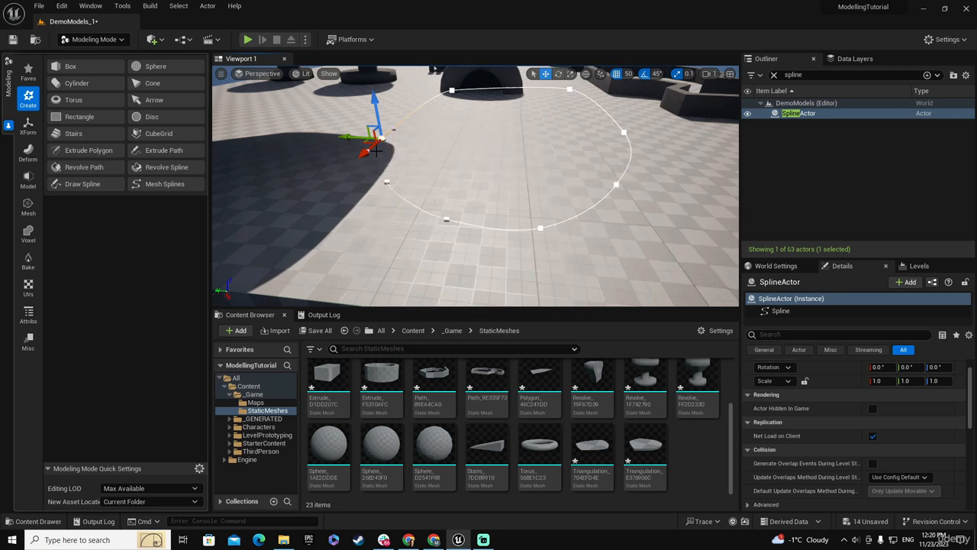
drag(364, 153, 344, 157)
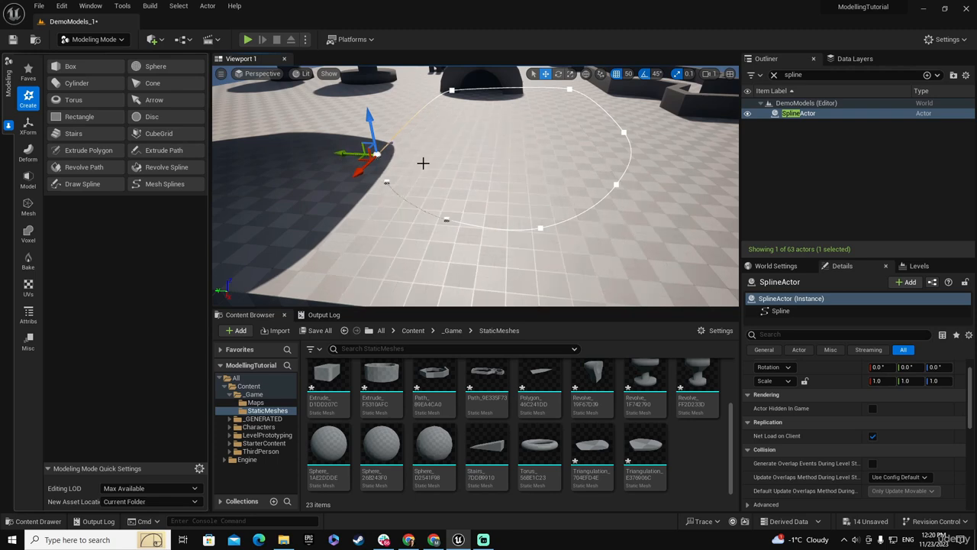
- Snap the moved left-side point to its nearest spline point and adjust its height to rest on that neighbouring point
click(381, 174)
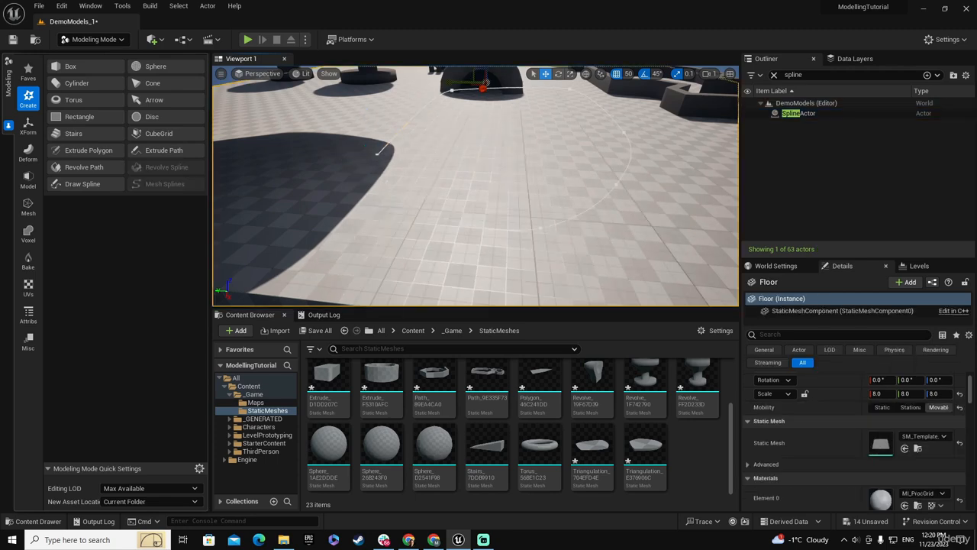
click(378, 154)
right_click(377, 154)
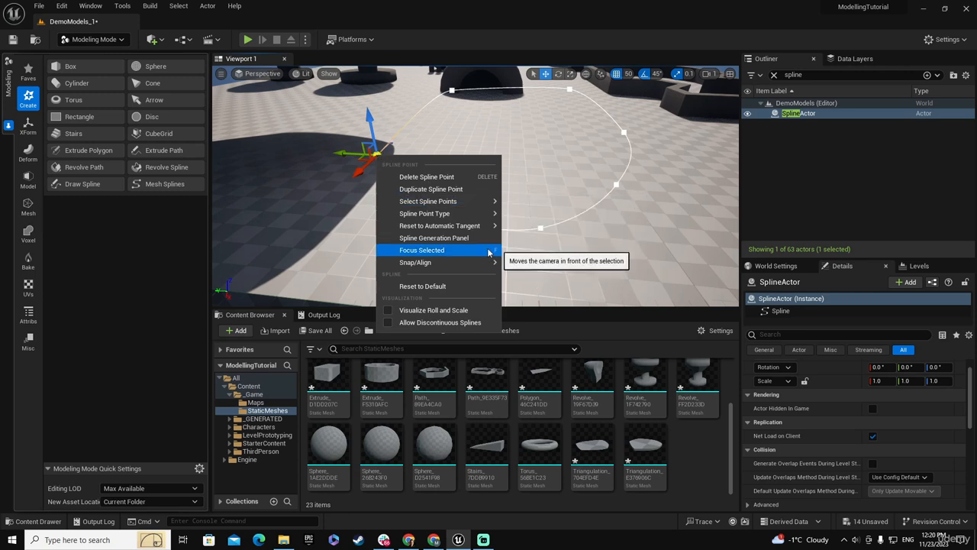
mouse_move(478, 262)
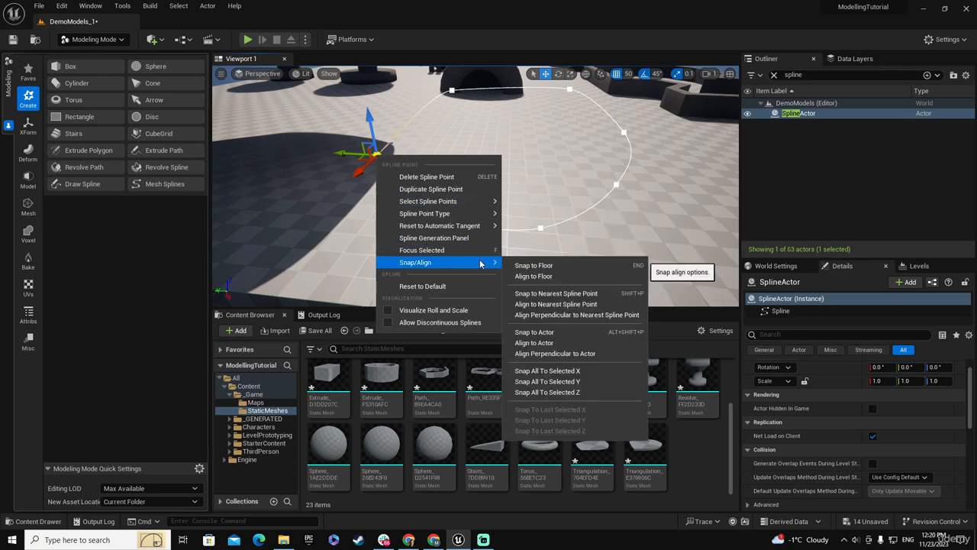
click(557, 293)
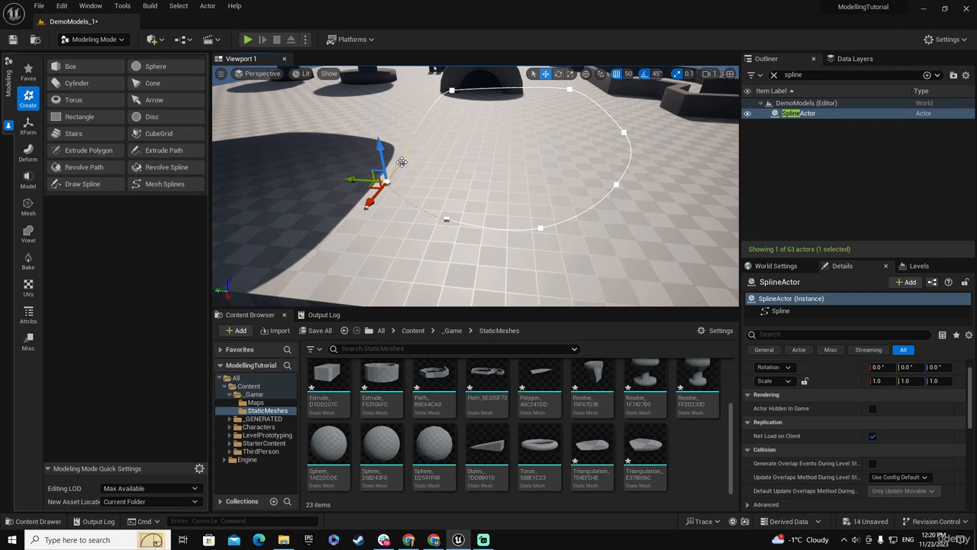
right_drag(402, 162, 547, 226)
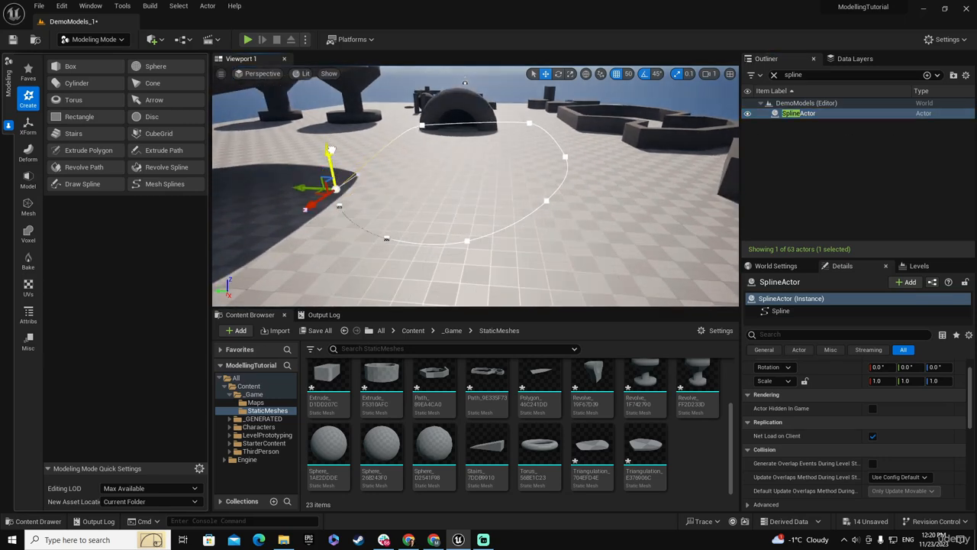
drag(330, 155, 332, 165)
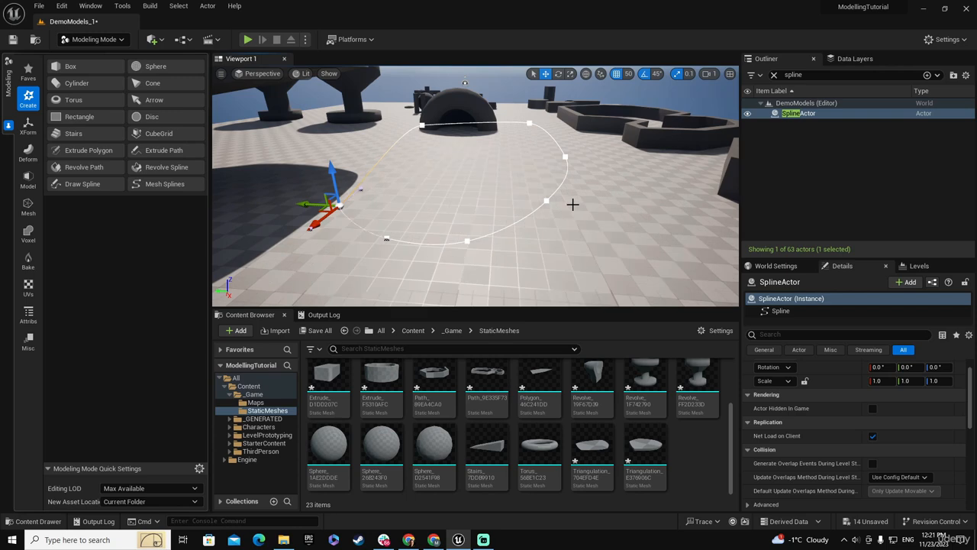
- Delete the SplineActor from the level
right_click(843, 116)
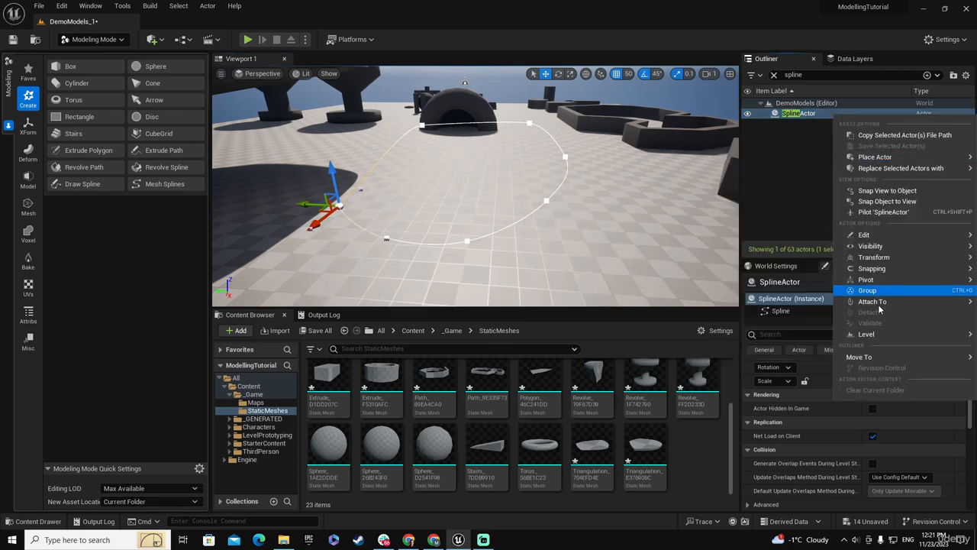
mouse_move(879, 236)
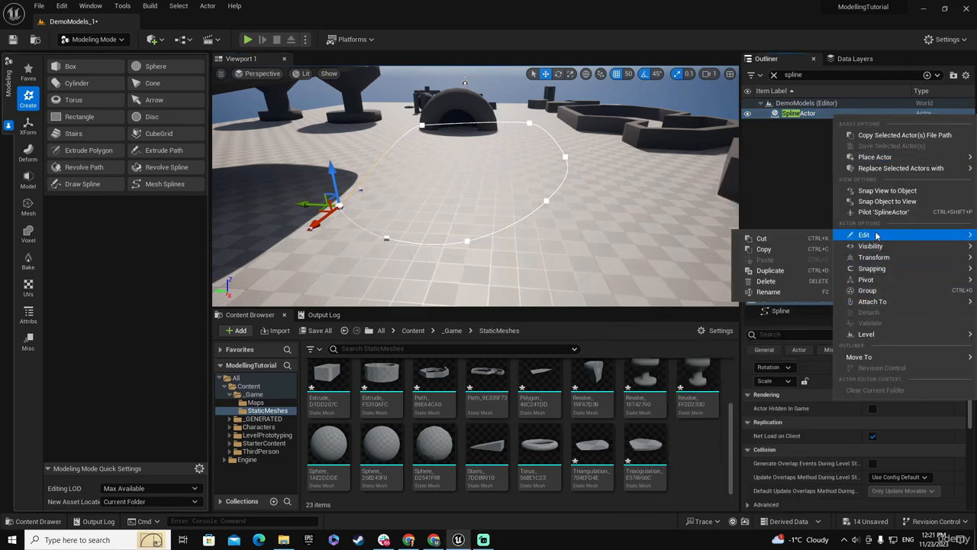
click(766, 281)
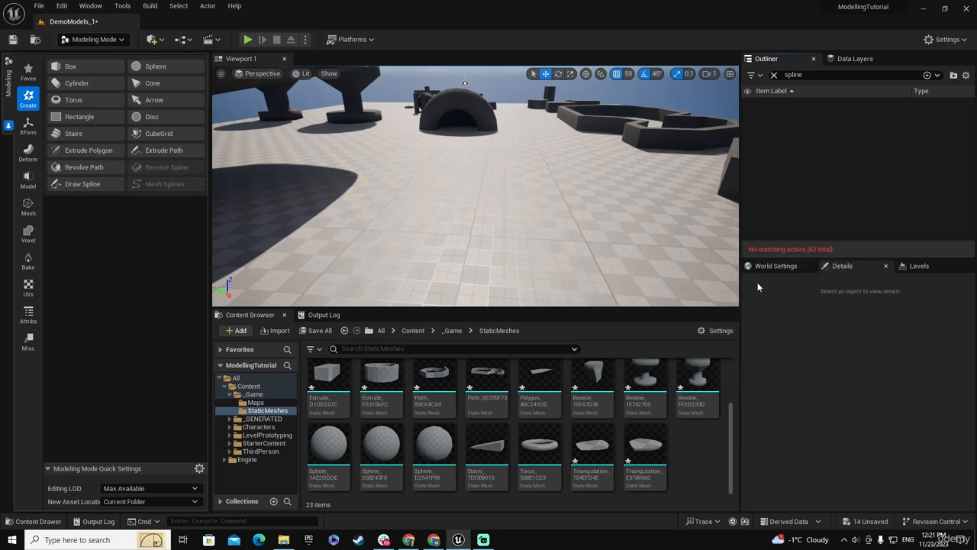
- Draw a rounded six-point spline on the open floor with Draw Spline, enable Loop to close it, and accept it
click(81, 184)
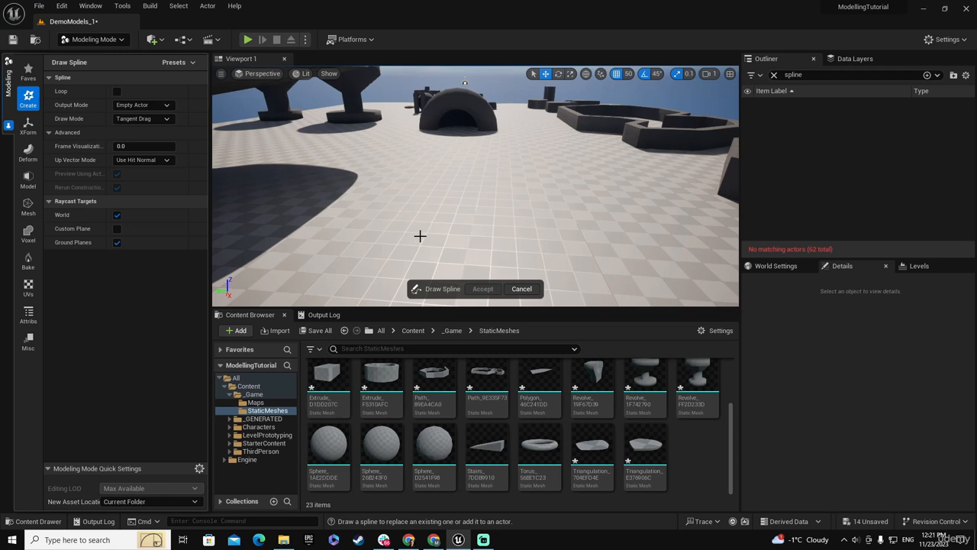
drag(420, 235, 456, 255)
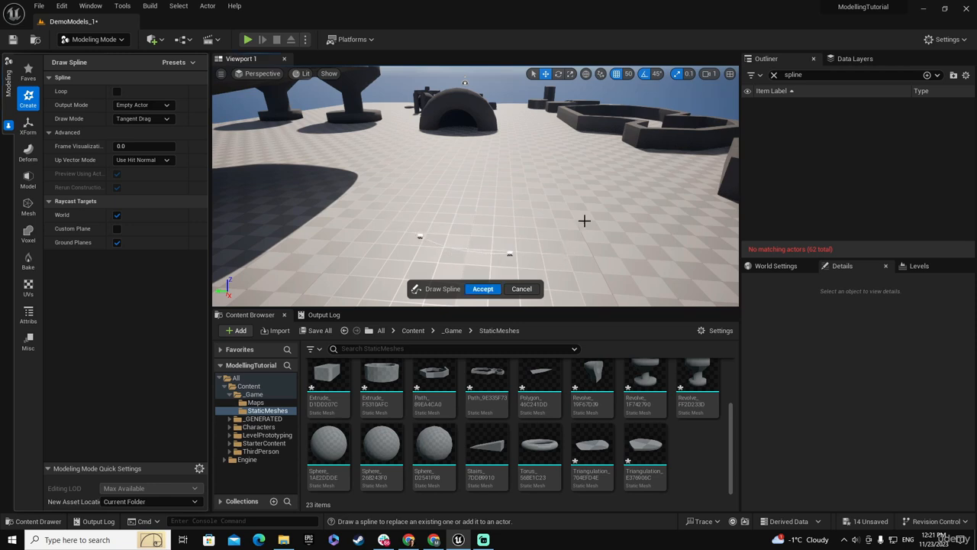
drag(584, 221, 592, 180)
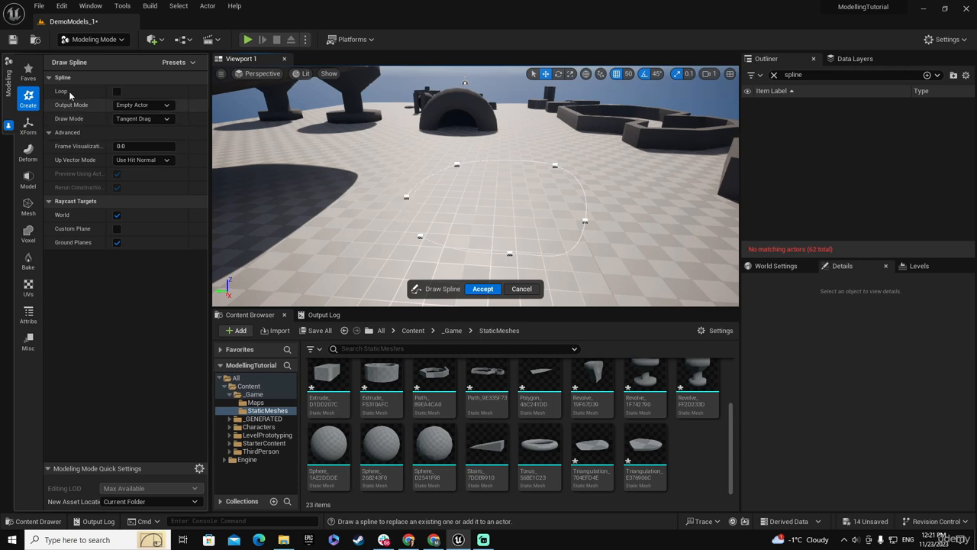
click(117, 92)
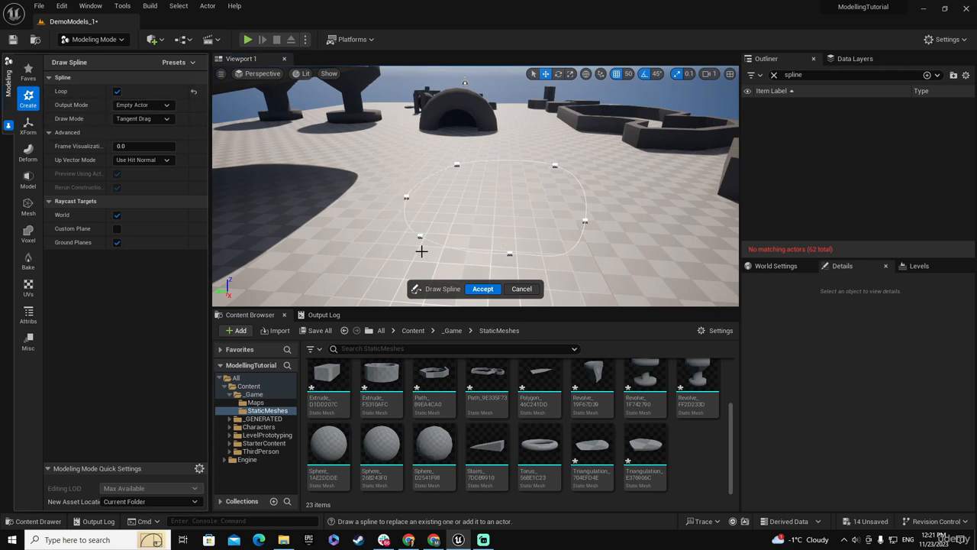
click(482, 288)
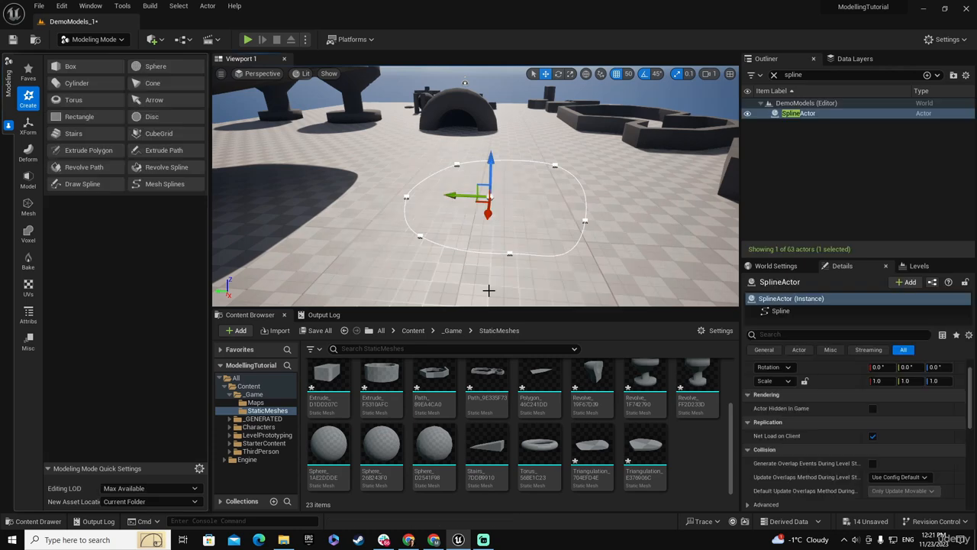
- Lift the whole new spline above the floor and raise its two back points further
drag(490, 161, 496, 136)
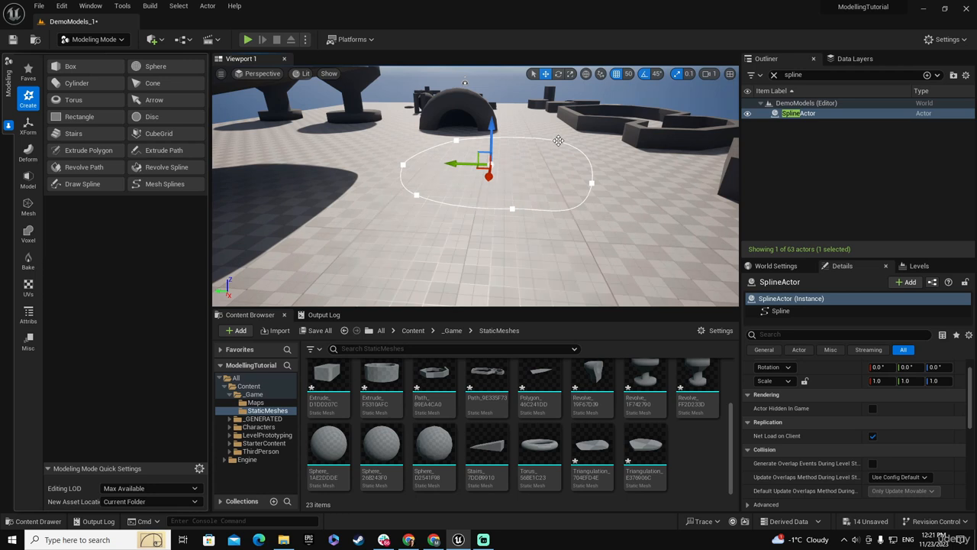
click(558, 141)
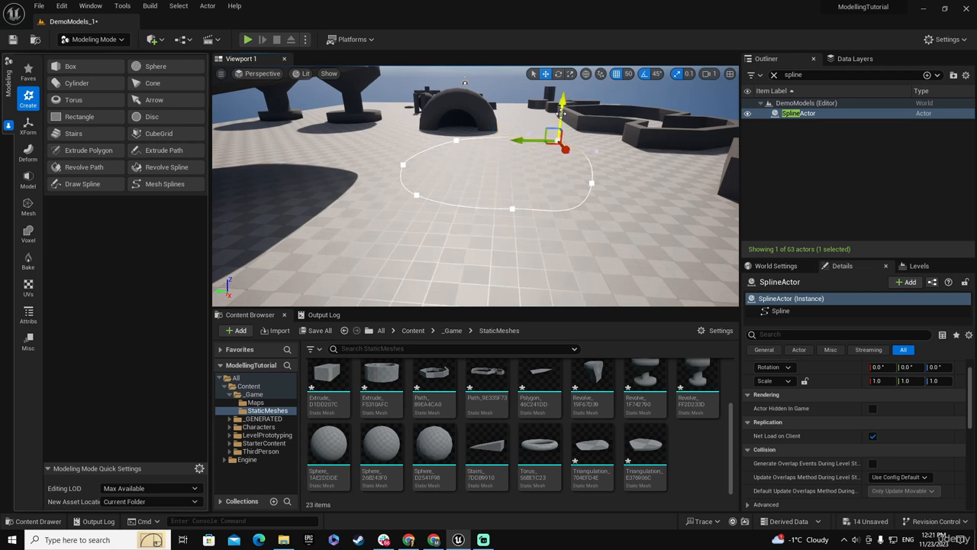
click(454, 141)
drag(456, 102, 453, 77)
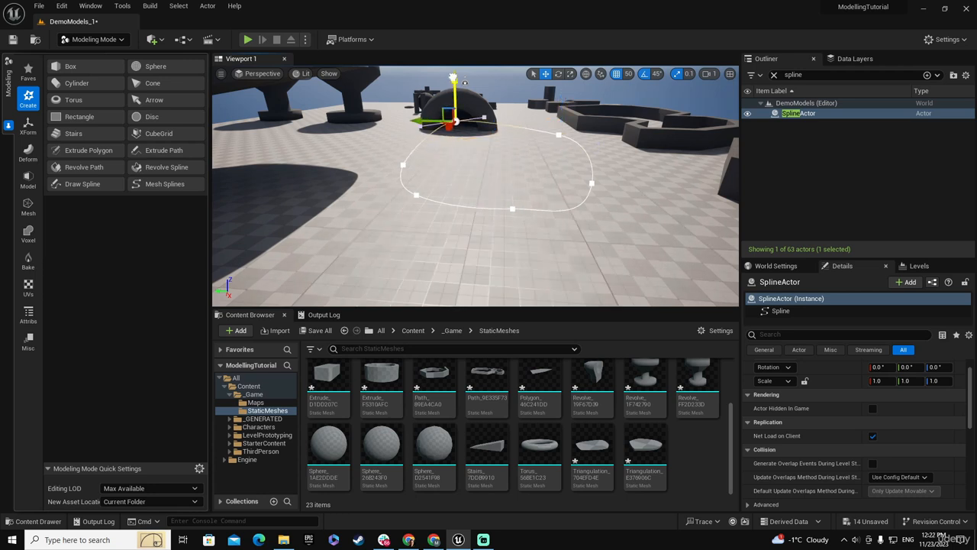
- Raise the closed spline's front middle, right-side and back-right points one after another to make its outline uneven in height
click(416, 196)
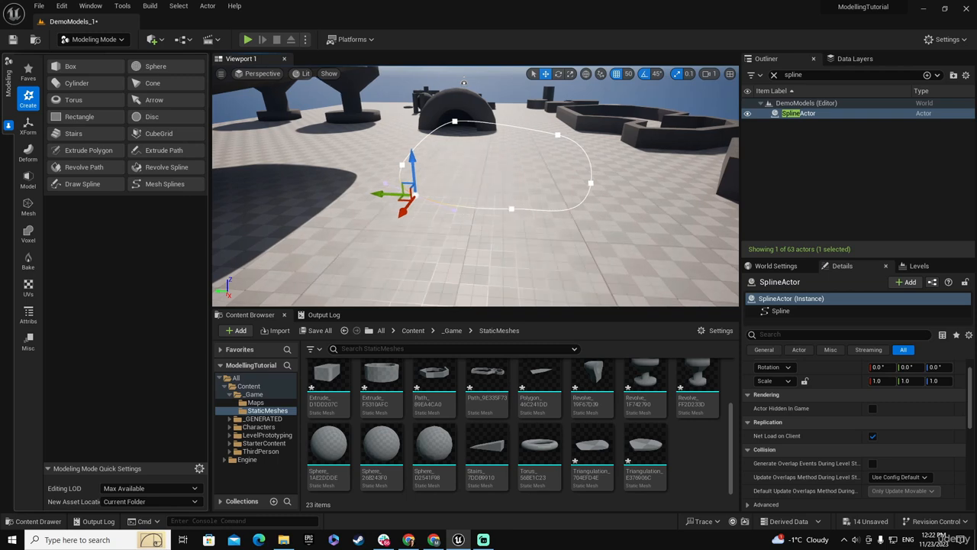
click(516, 210)
drag(516, 215, 515, 200)
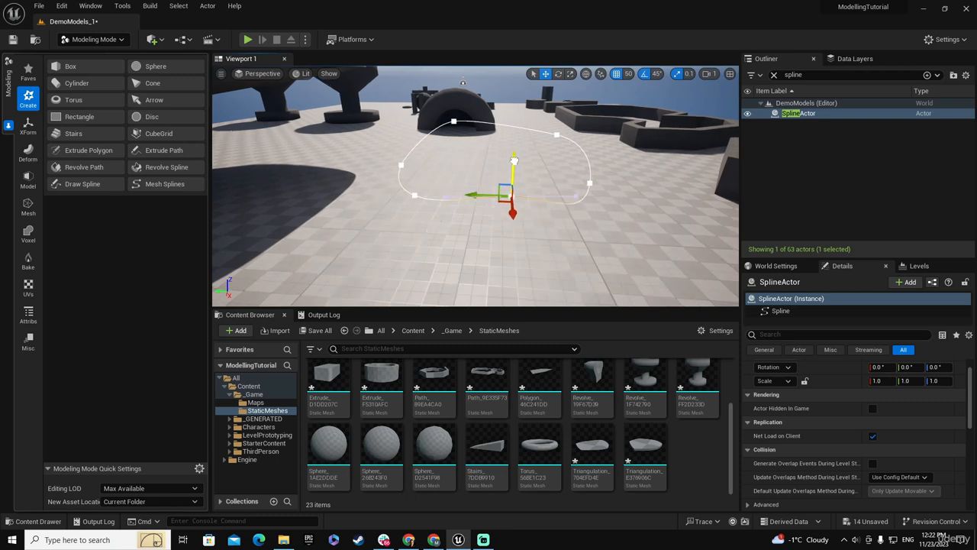
click(589, 184)
drag(596, 145, 597, 125)
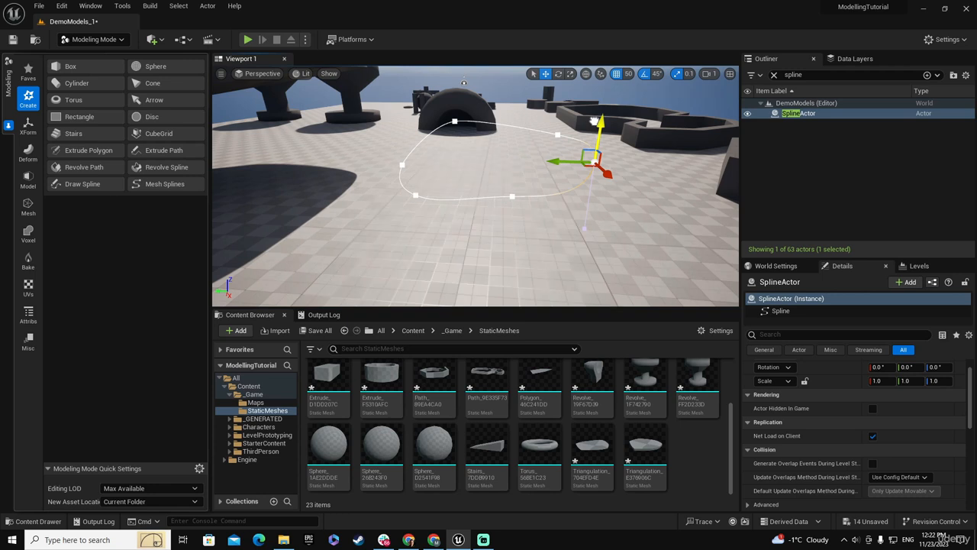
click(562, 136)
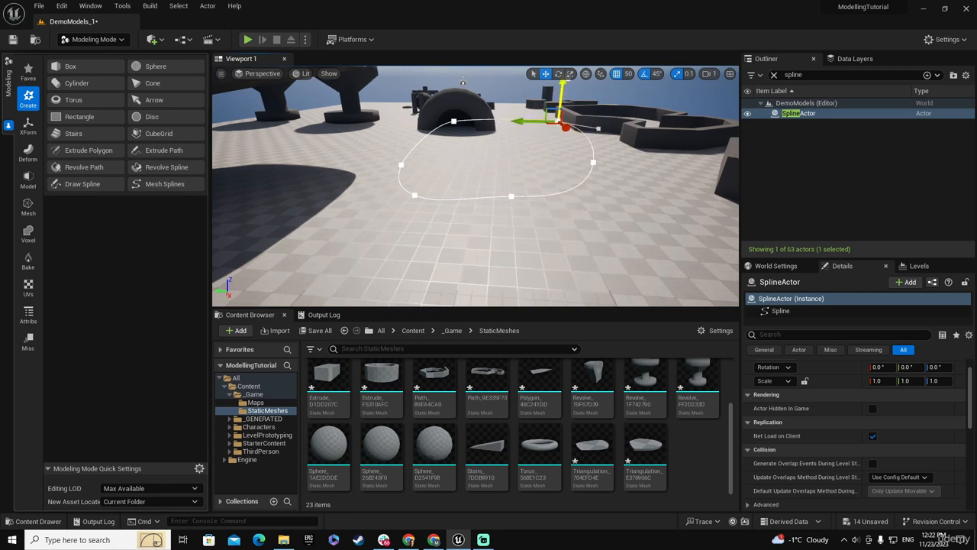
- Create a static mesh with thickness 100 from the closed spline using Mesh Splines, and slide it sideways off the spline
click(163, 168)
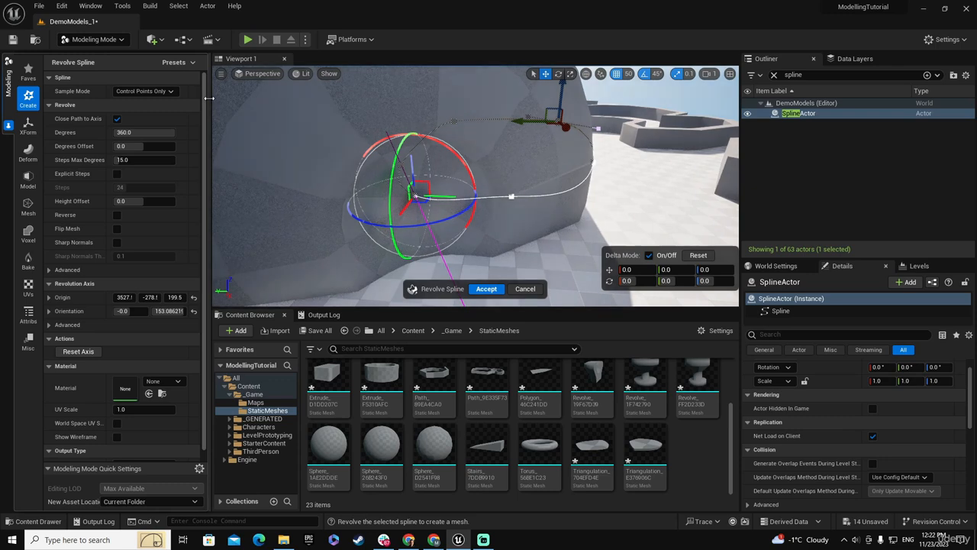
click(532, 292)
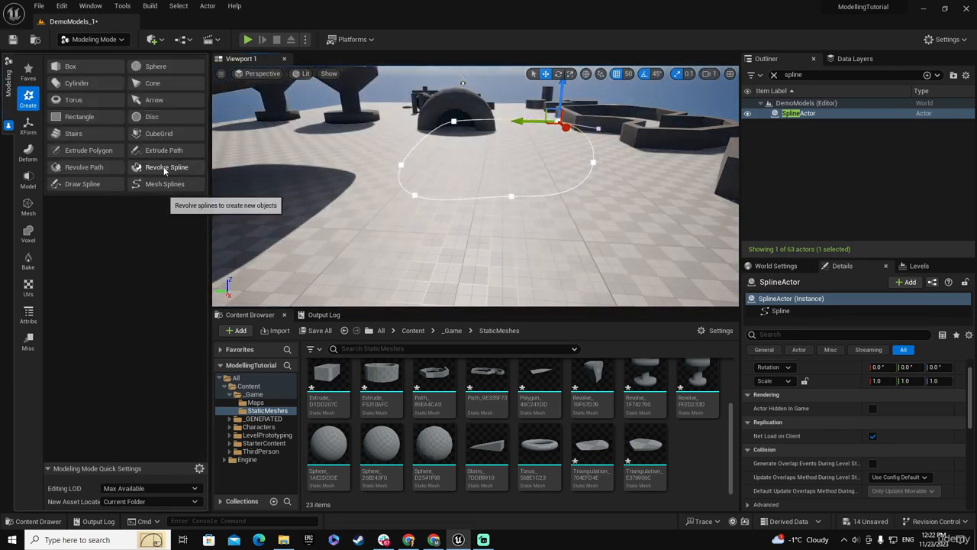
click(173, 184)
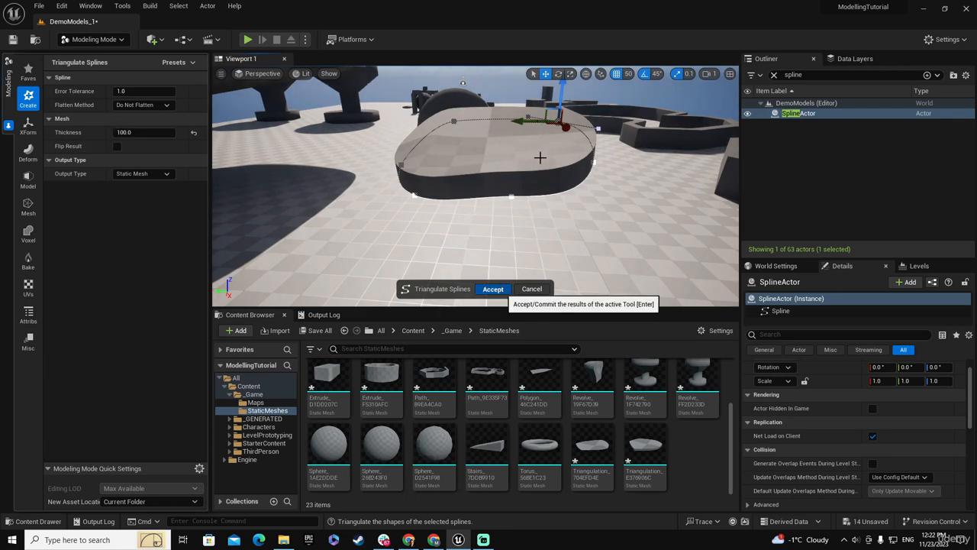
key(Return)
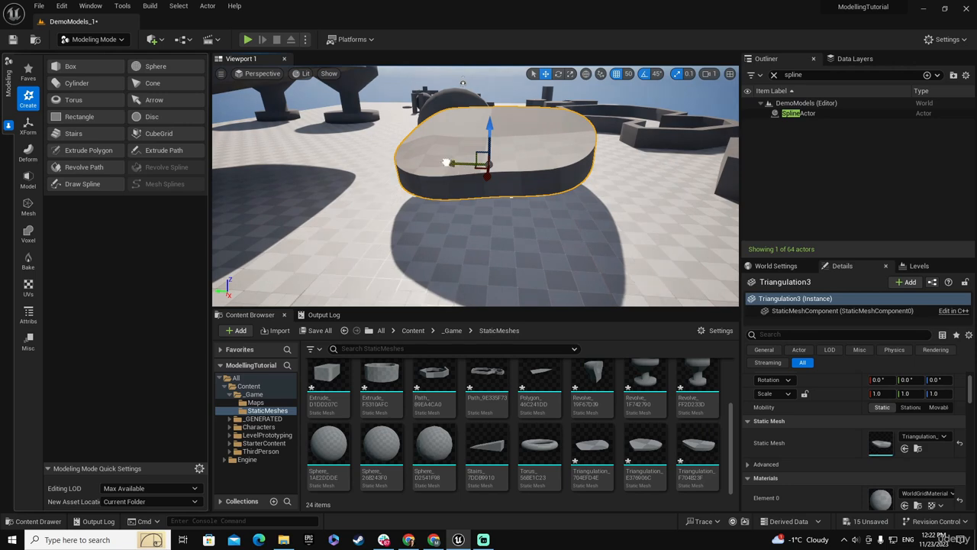
drag(447, 163, 513, 167)
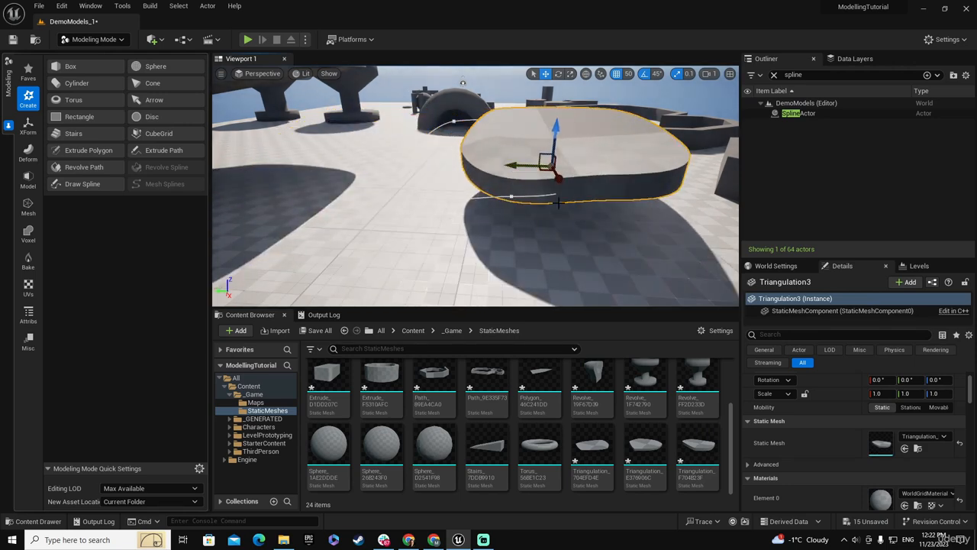
right_drag(559, 203, 479, 245)
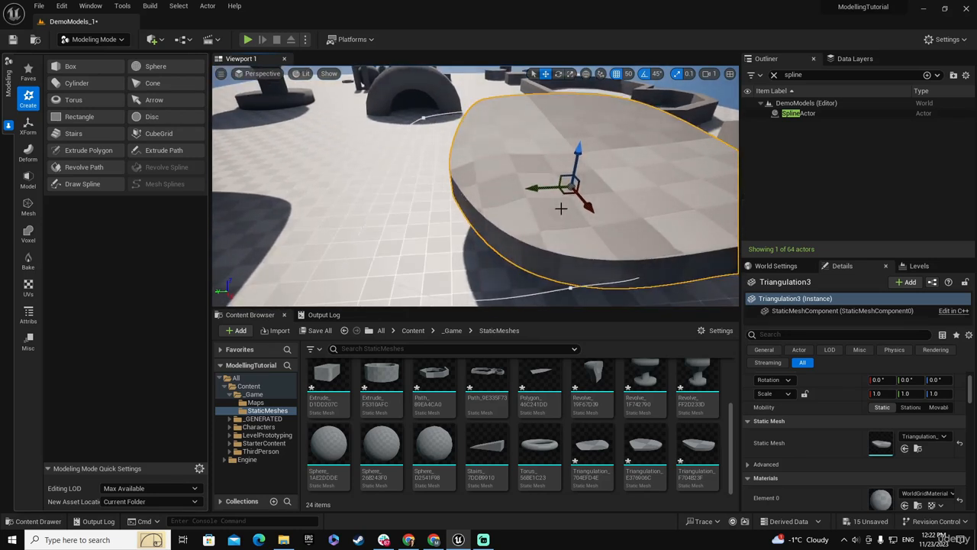
- Open the list of editor modes
click(122, 41)
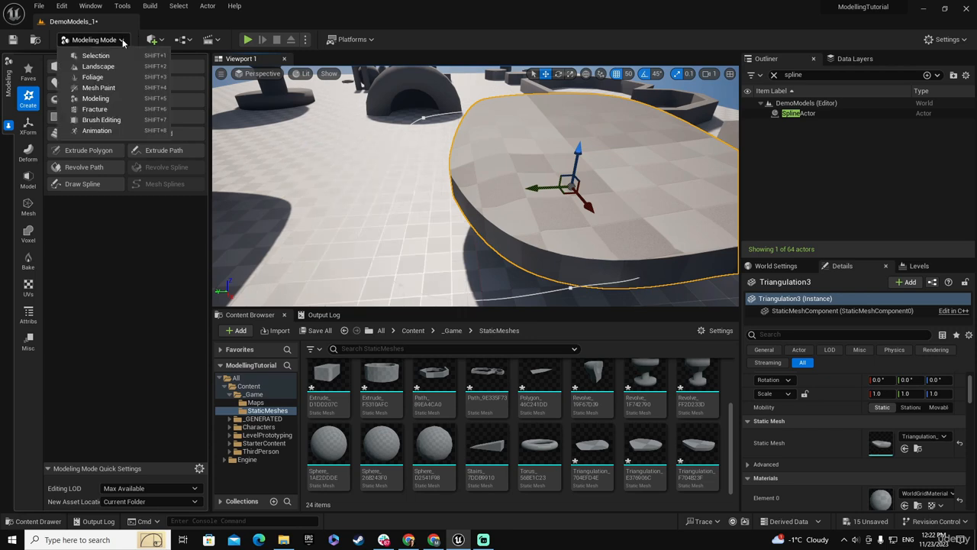